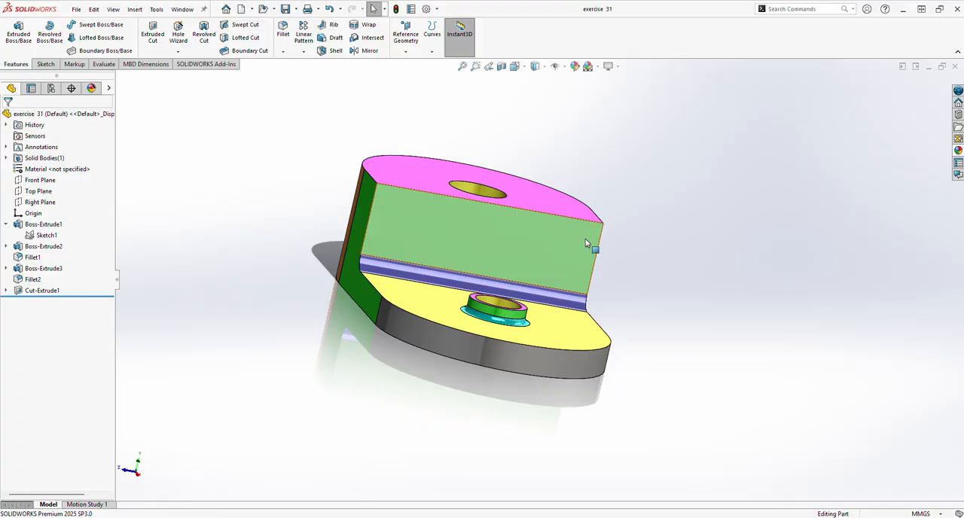
Close the exercise 31 part and create a new part document.
middle_click_drag(586, 243, 292, 290)
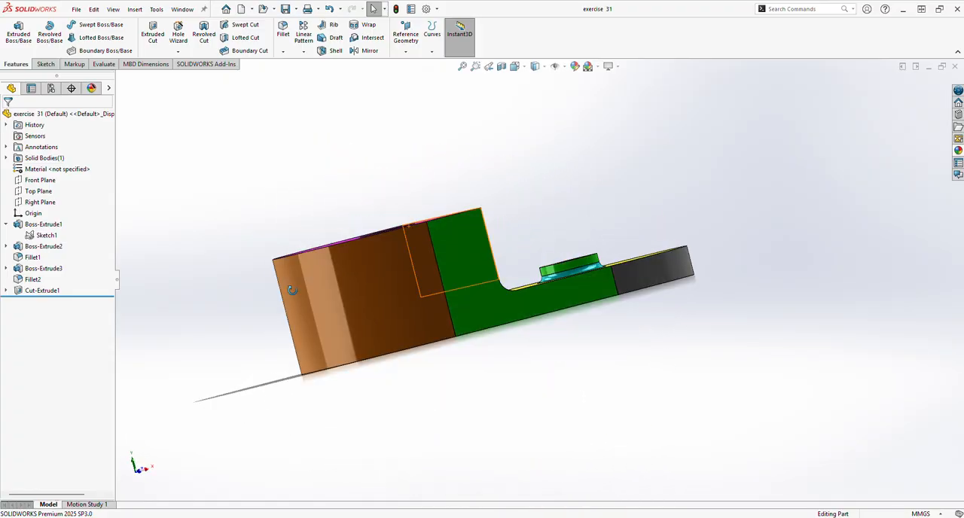
left_click(955, 67)
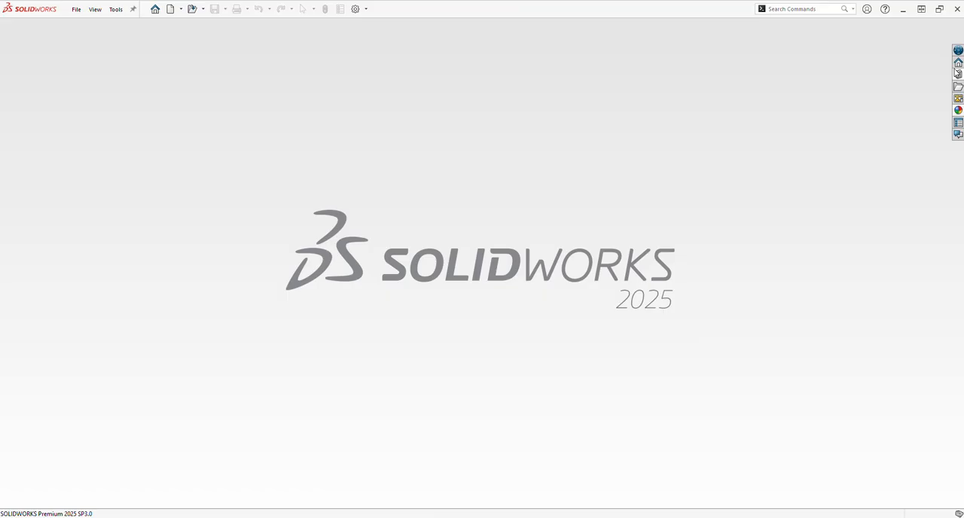
left_click(172, 9)
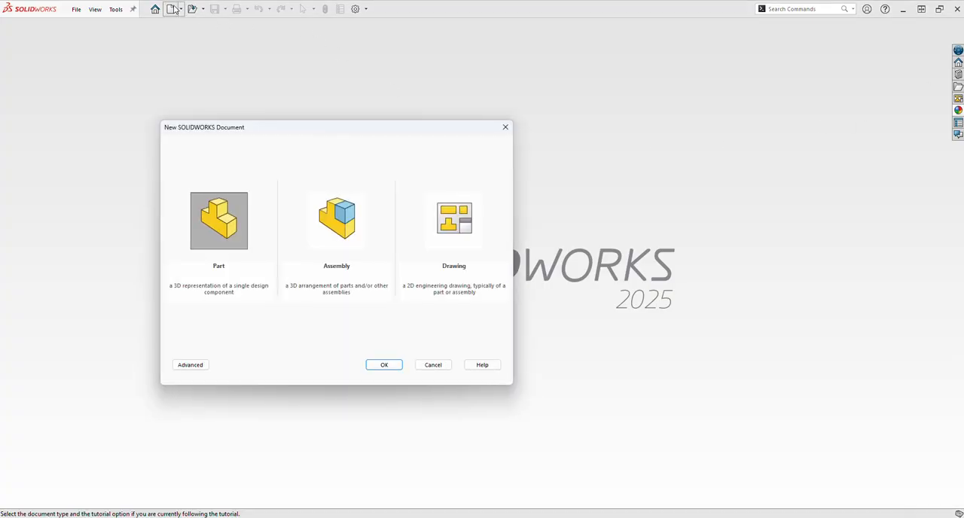
left_click(384, 365)
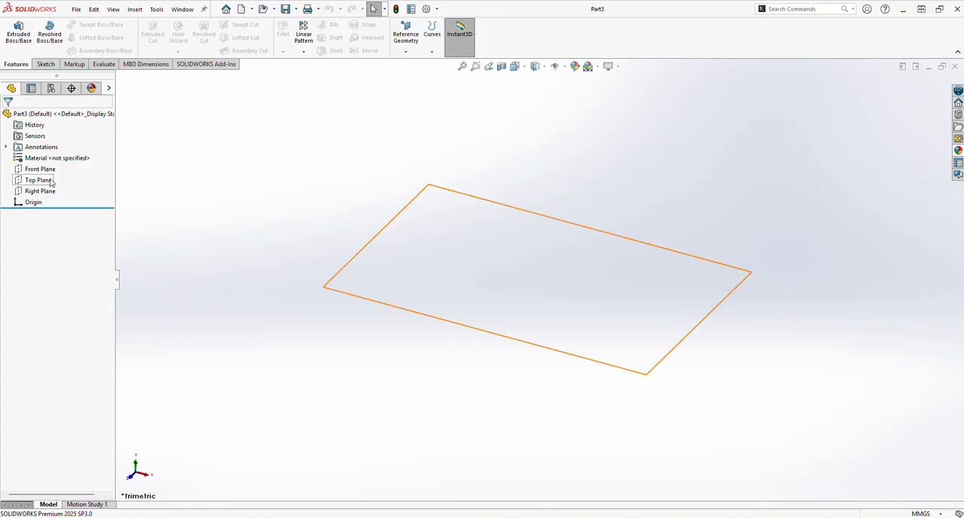
Sketch a horizontal centerpoint straight slot on the Top Plane, centred on the origin, about 75 mm between arc centres and 43 mm wide.
left_click(50, 181)
left_click(58, 164)
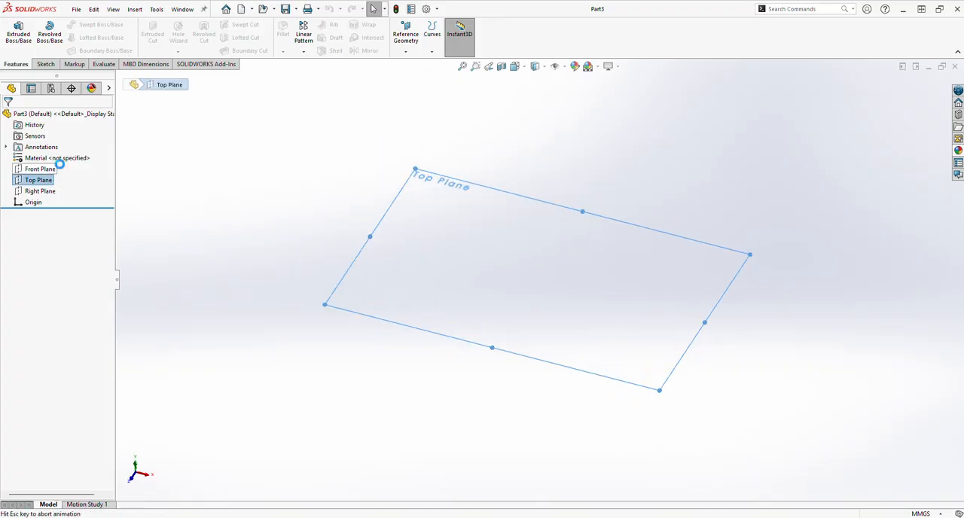
left_click(75, 51)
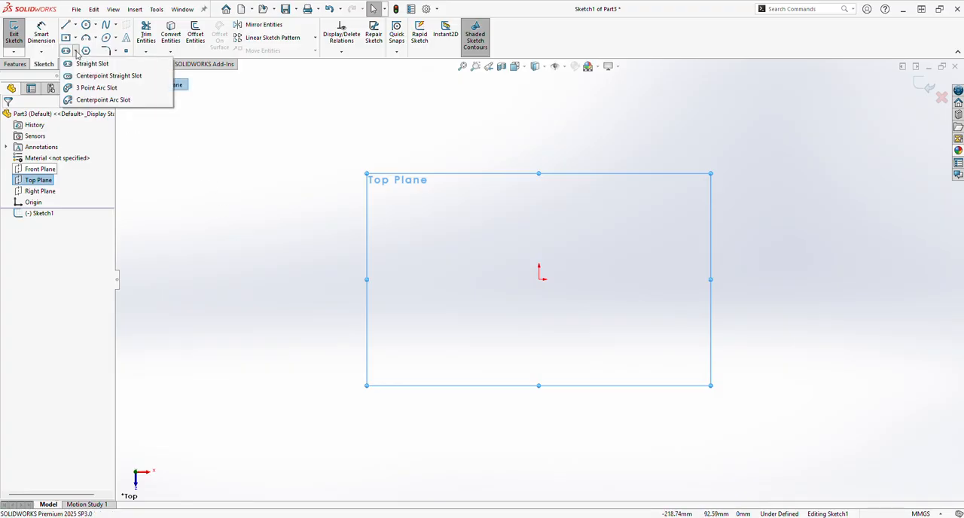
left_click(75, 52)
left_click(76, 52)
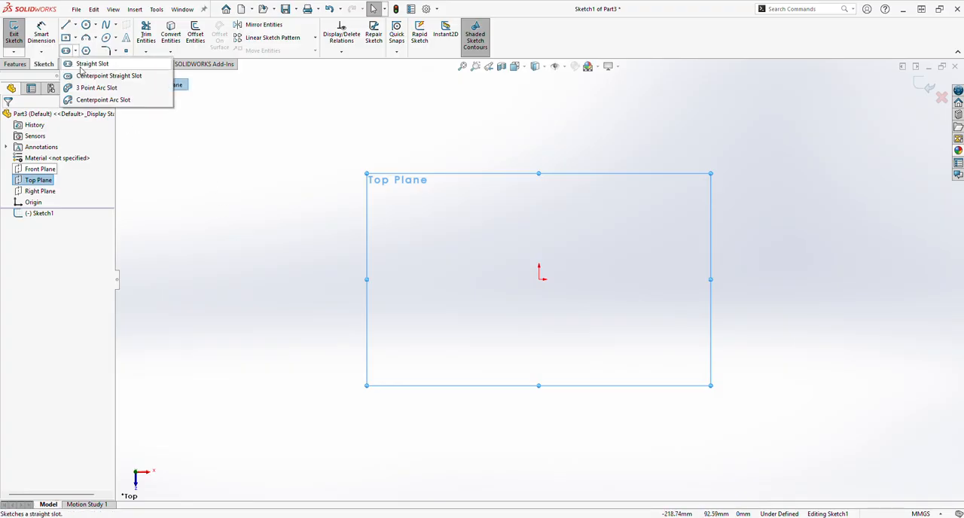
left_click(83, 75)
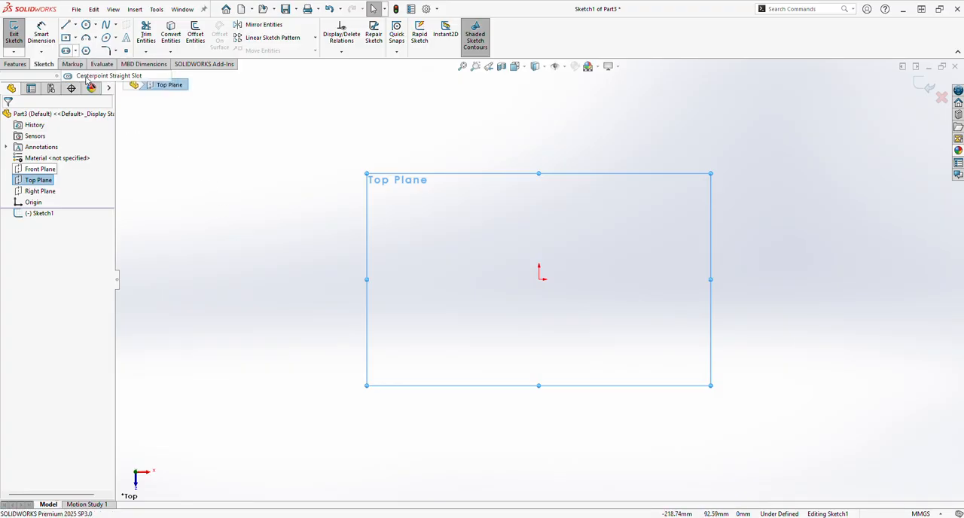
left_click(539, 280)
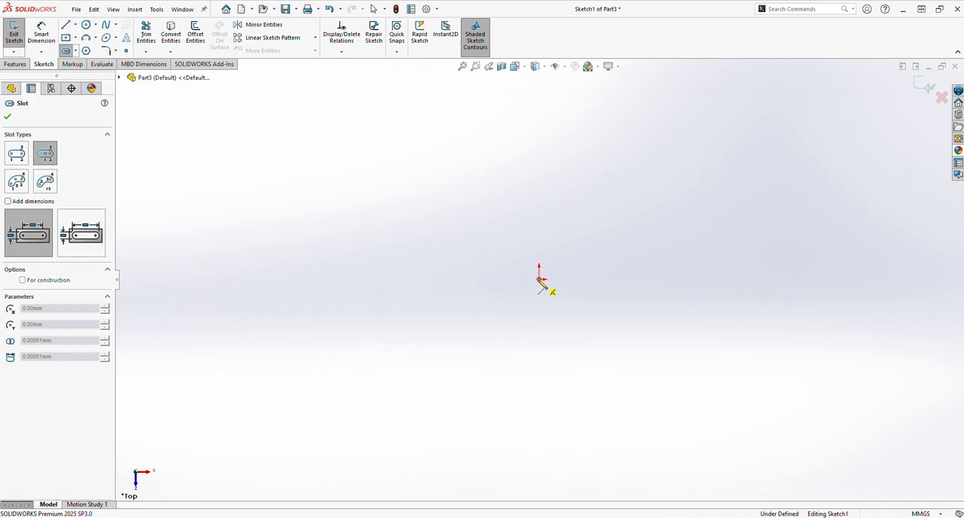
left_click(614, 280)
left_click(628, 241)
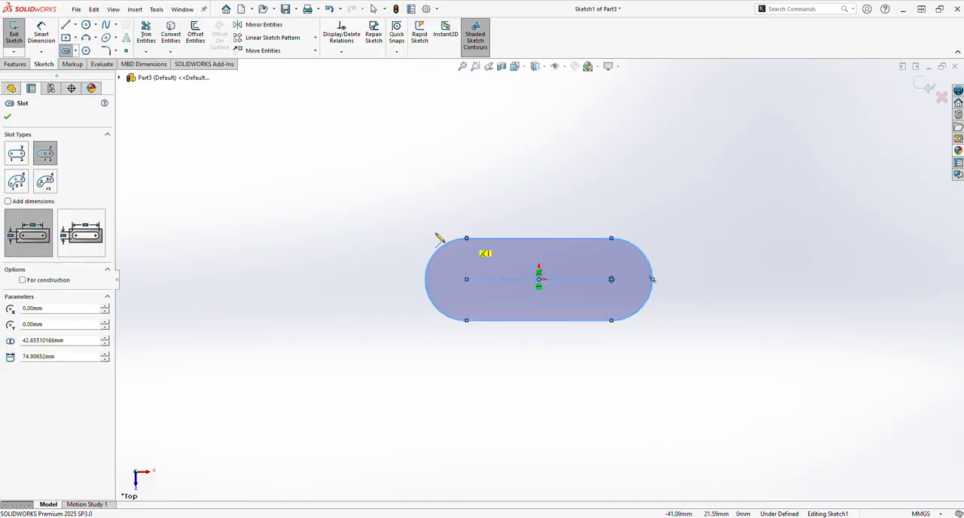
Dimension the distance between the slot's arc centres as 60 mm.
left_click(47, 38)
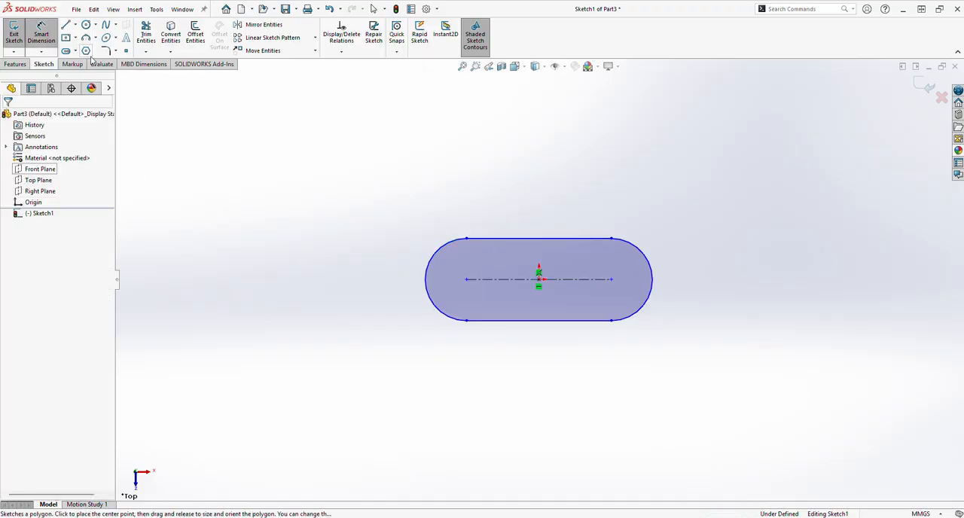
left_click(574, 281)
left_click(570, 205)
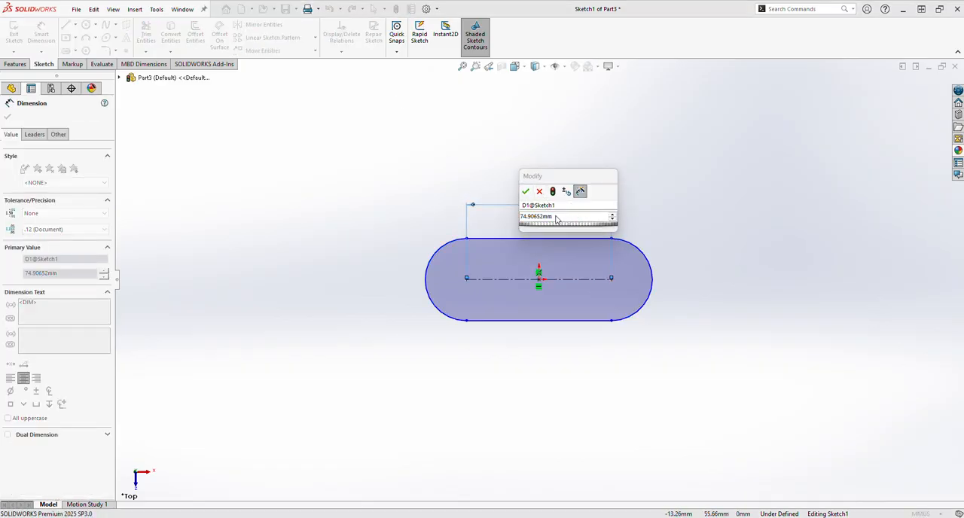
left_click(556, 217)
type("60")
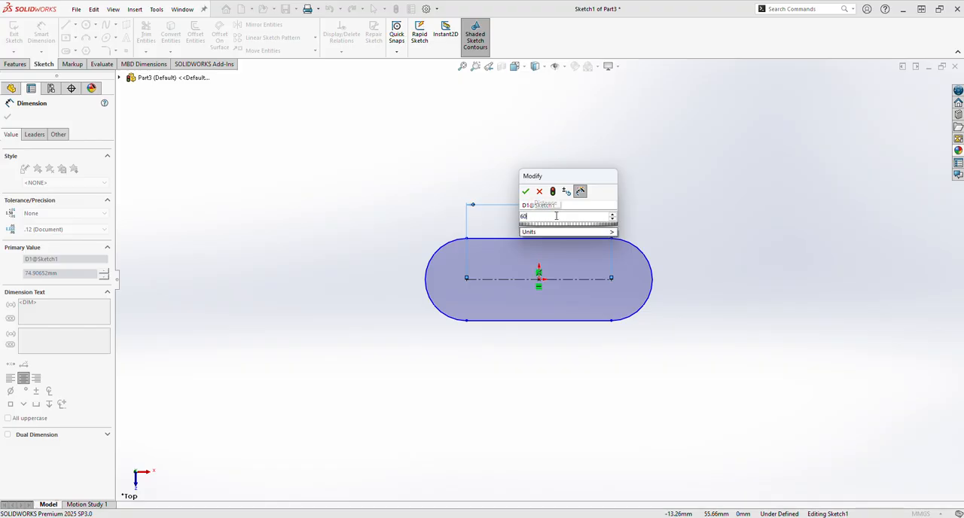
key("Return")
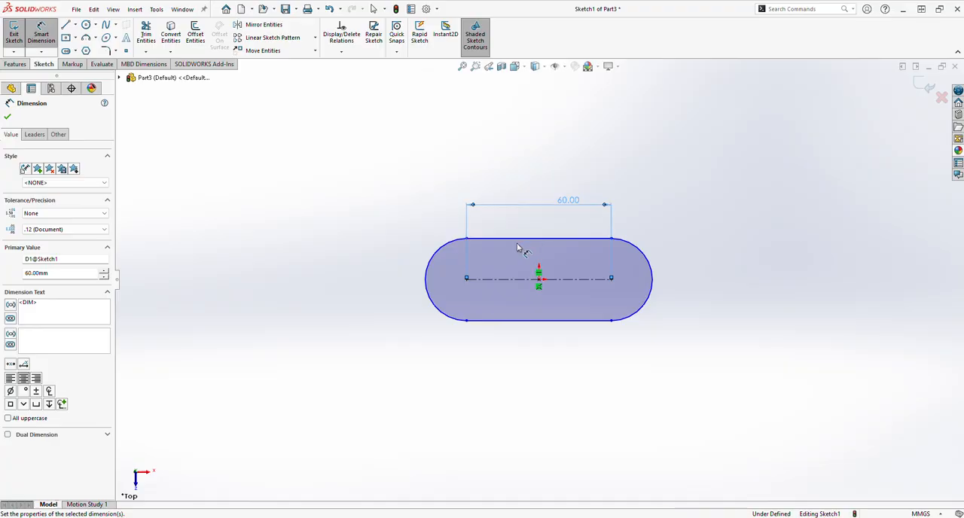
Dimension the slot's left end arc with a radius of 40 mm.
left_click(448, 250)
left_click(366, 226)
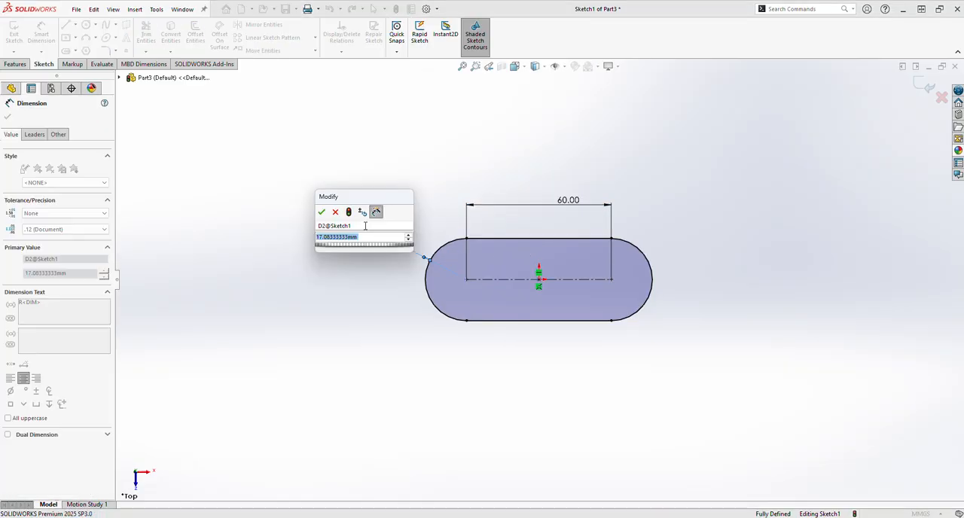
type("40")
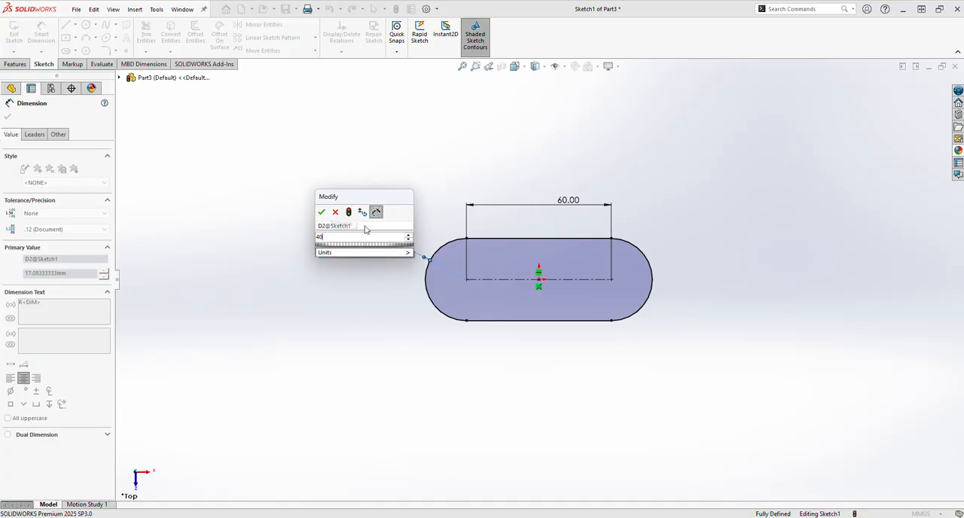
key("Return")
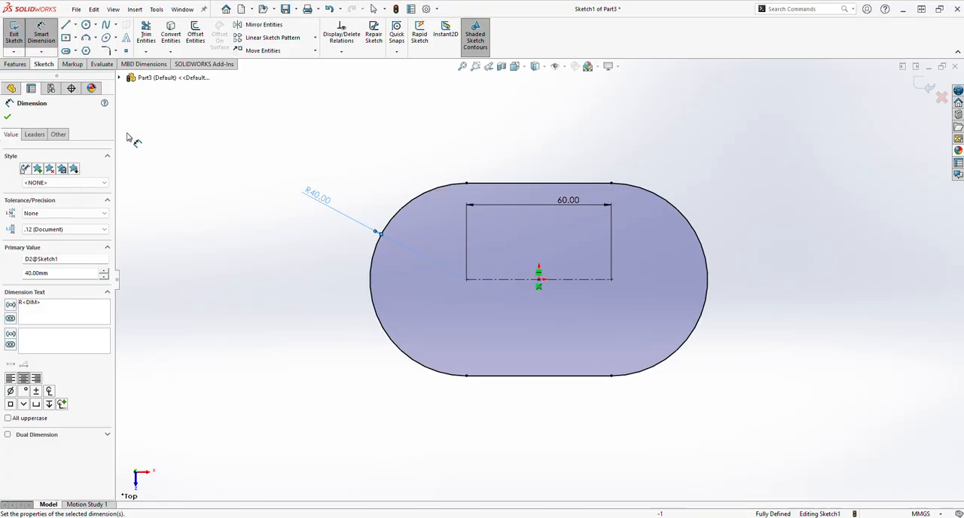
left_click(8, 118)
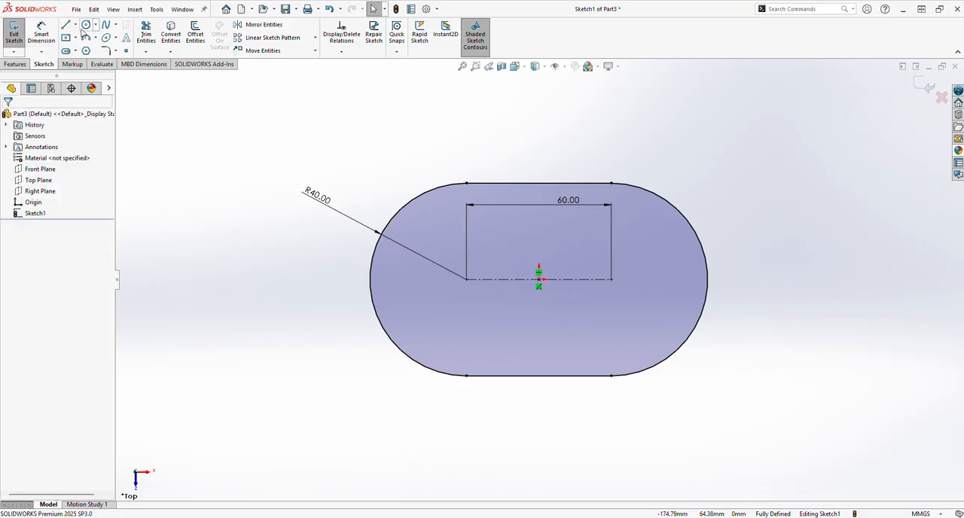
Sketch a circle at each slot arc centre, about 31 mm in diameter on the right and about 29 mm on the left.
left_click(86, 25)
left_click(611, 279)
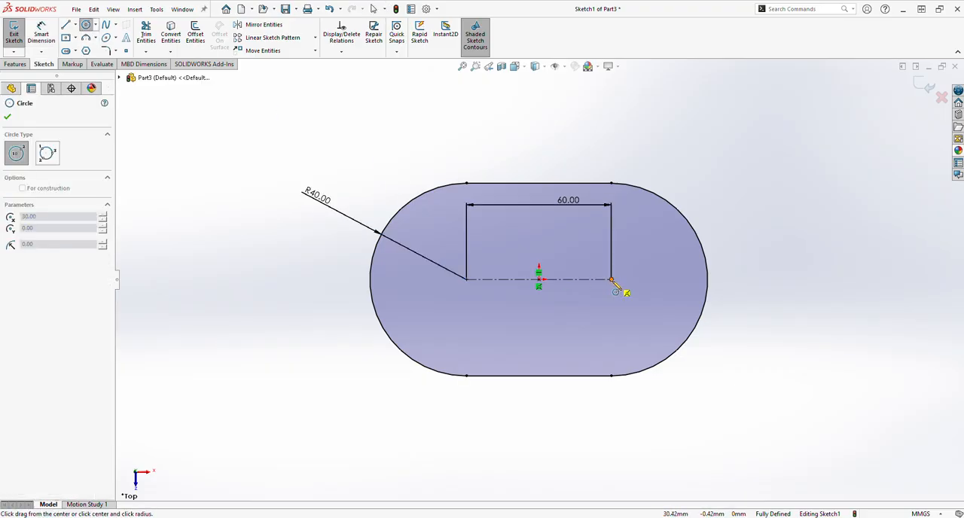
left_click(644, 265)
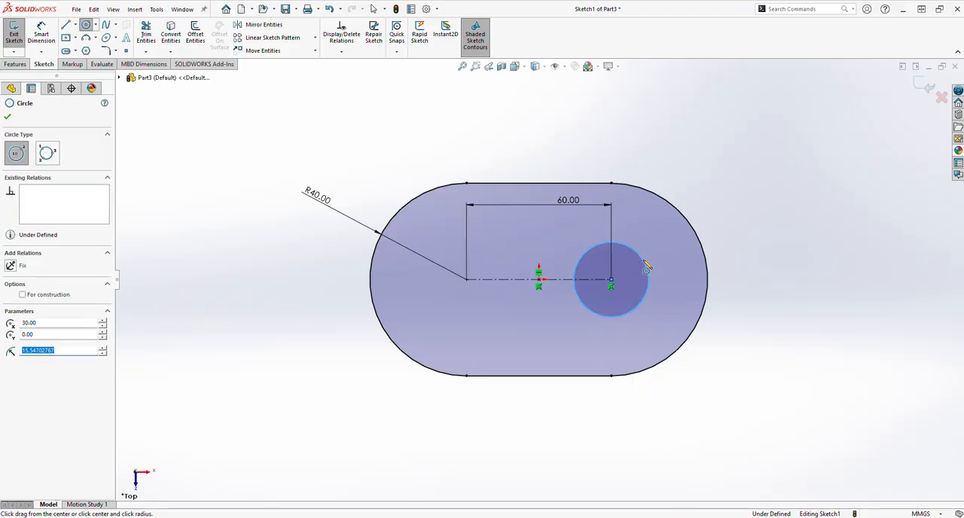
left_click(466, 280)
left_click(441, 308)
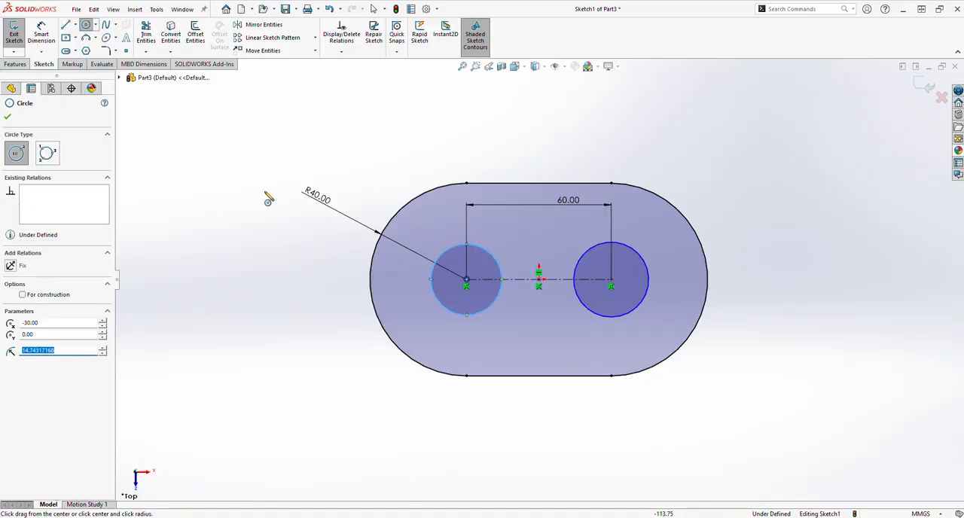
Sketch a vertical line between the slot's two straight edges, about 17 mm right of the left circle's centre.
left_click(73, 24)
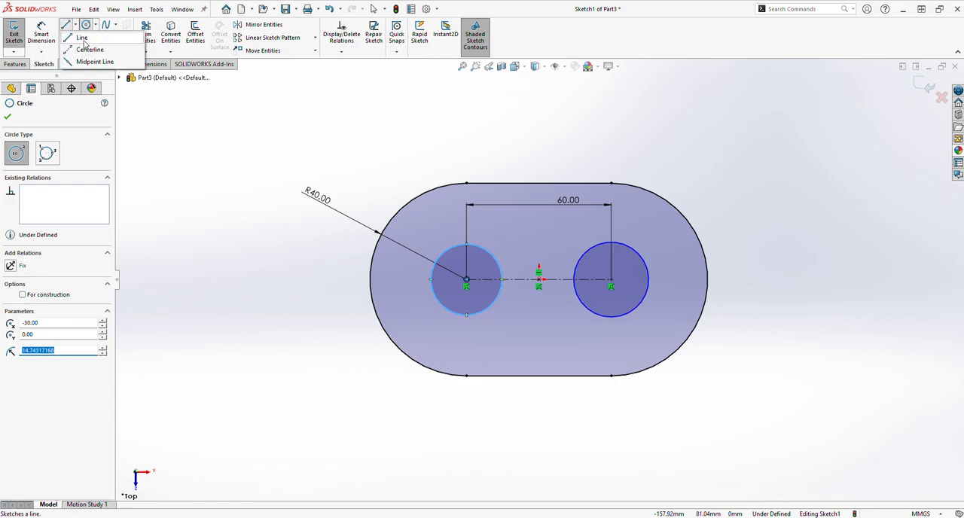
left_click(83, 34)
left_click(509, 184)
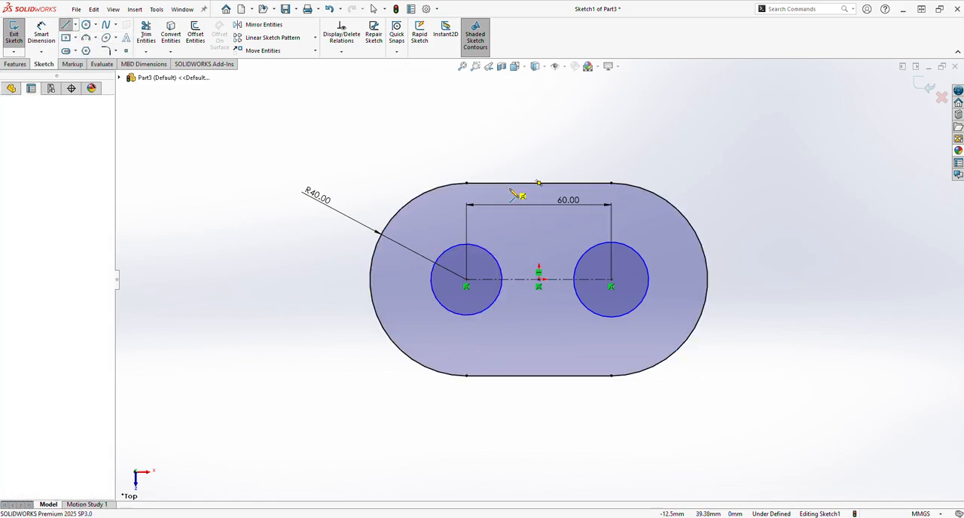
left_click(508, 375)
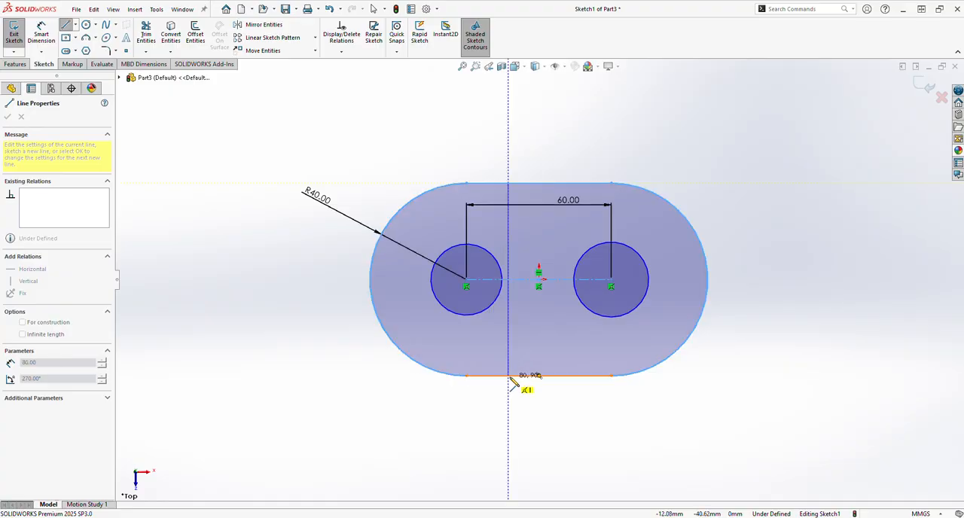
right_click(521, 393)
left_click(533, 399)
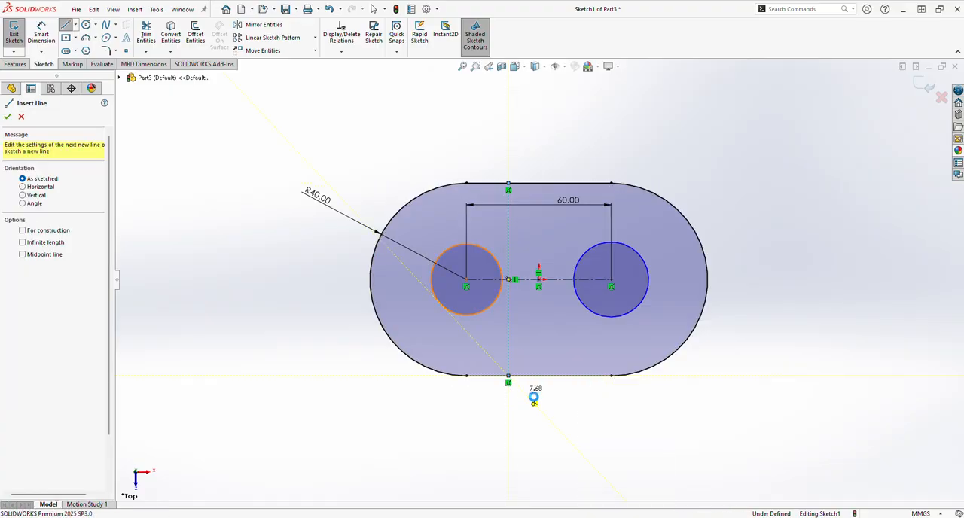
Dimension the left circle's diameter as 20 mm and the right circle's diameter as 16 mm.
left_click(42, 34)
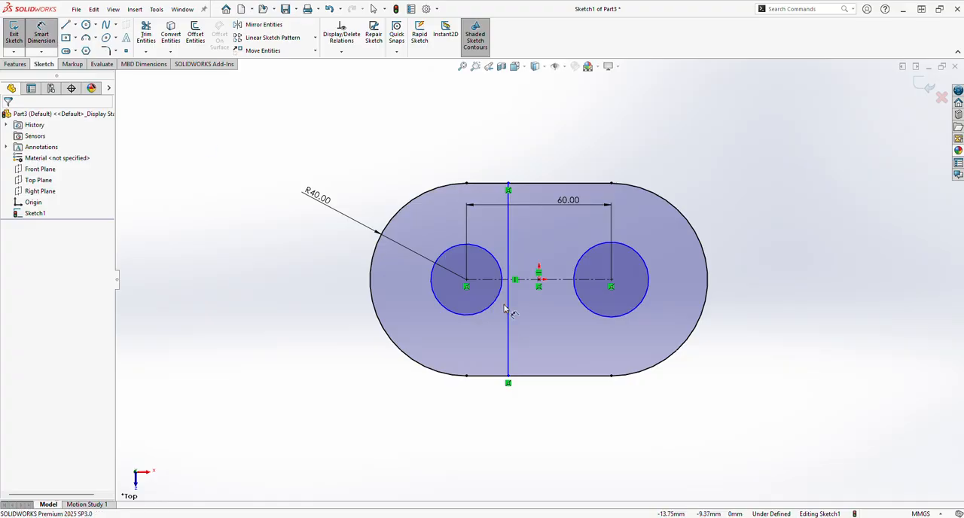
left_click(483, 318)
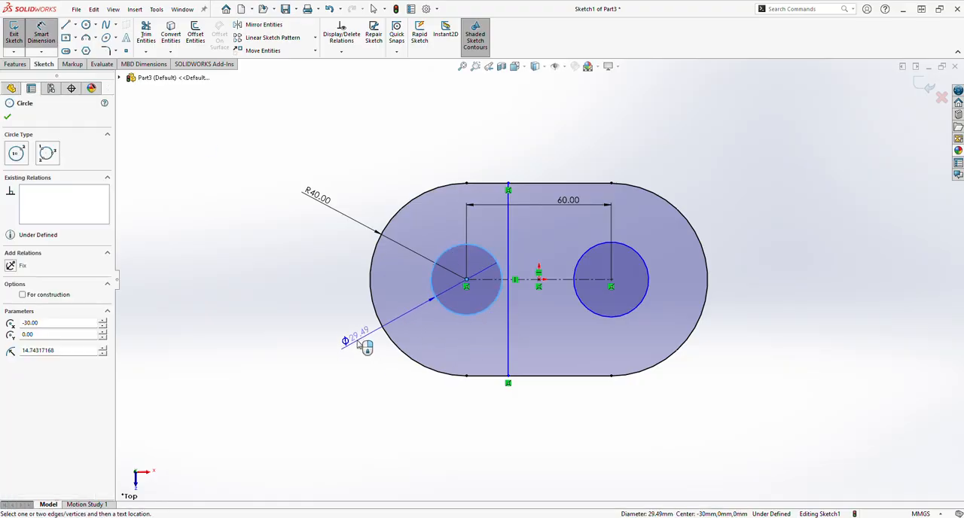
left_click(347, 324)
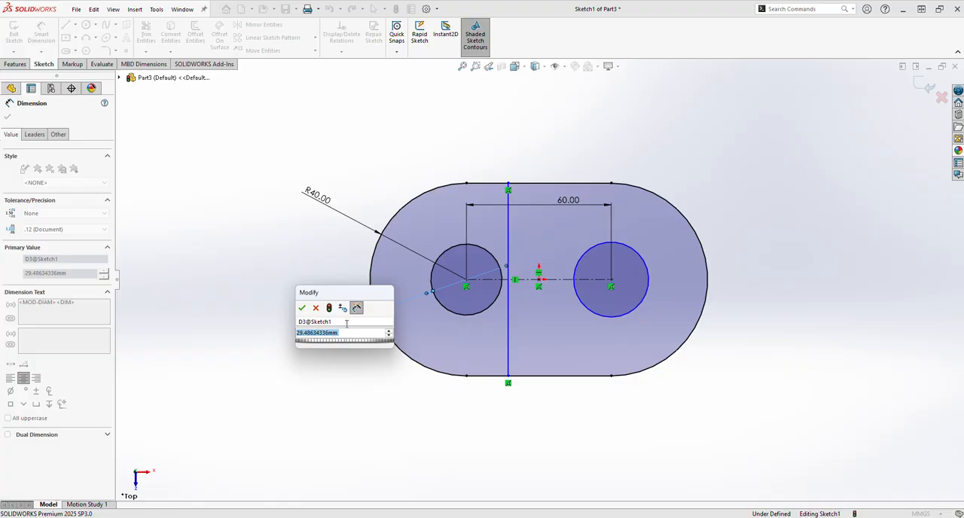
type("20")
key("Return")
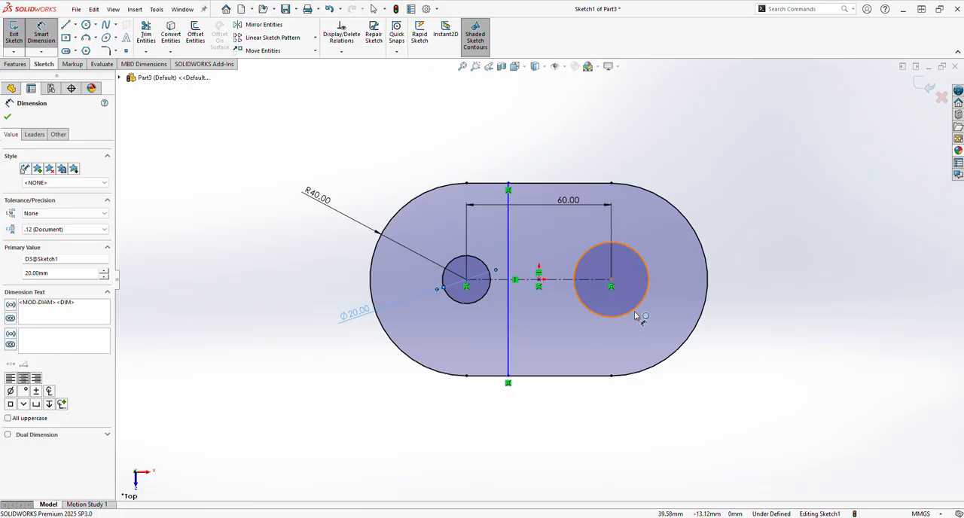
left_click(635, 316)
left_click(698, 354)
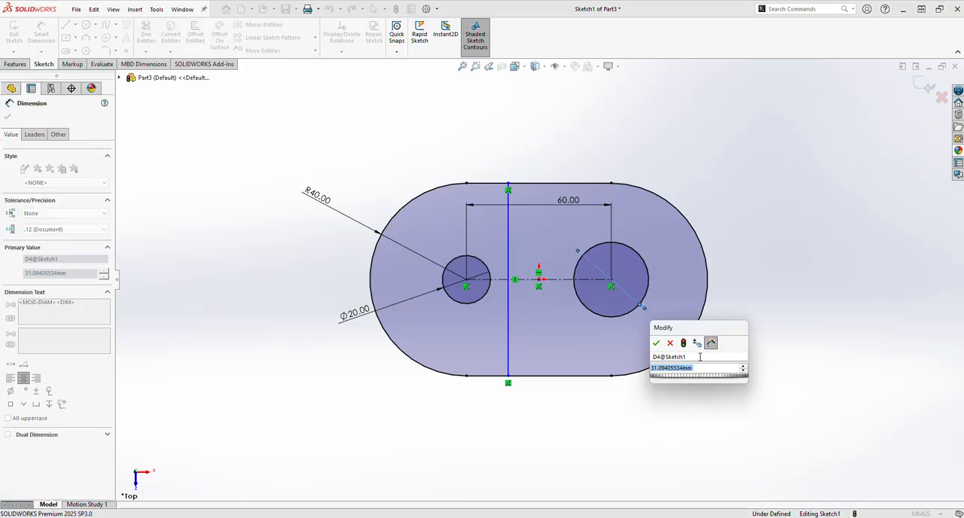
type("16")
key("Return")
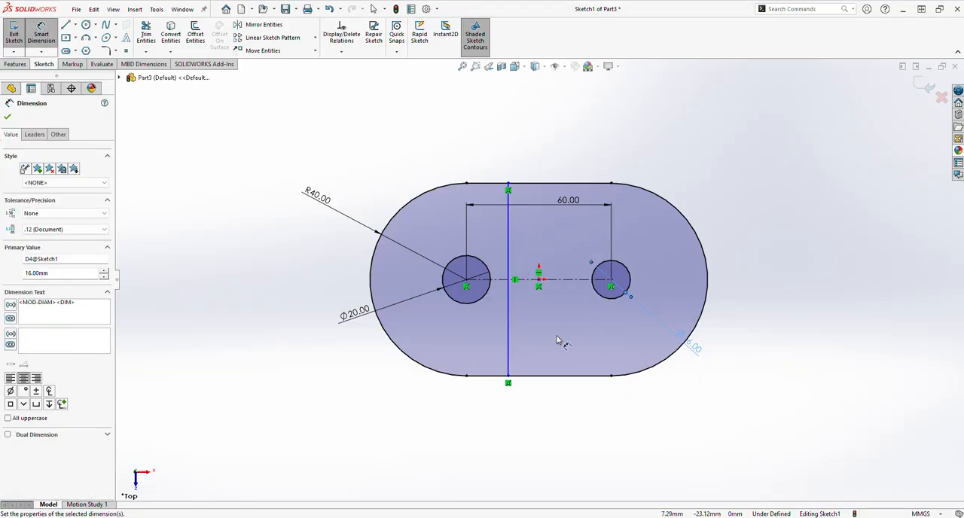
Dimension the distance from the left circle's centre to the vertical line as 20 mm.
left_click(475, 281)
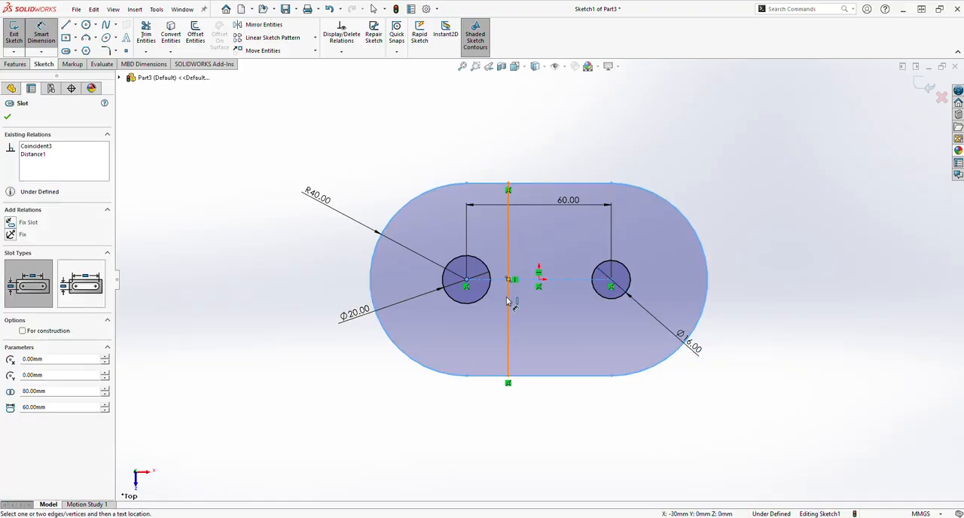
left_click(509, 302)
left_click(501, 422)
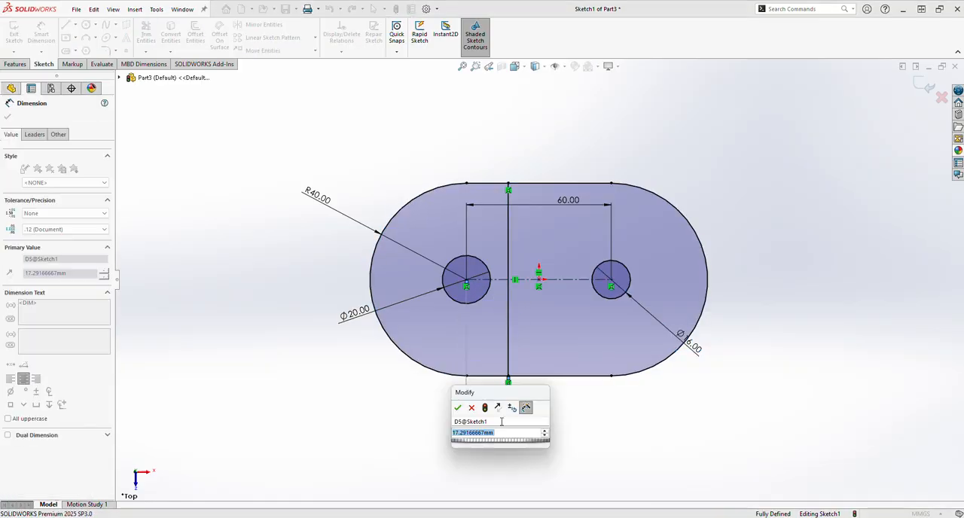
type("20")
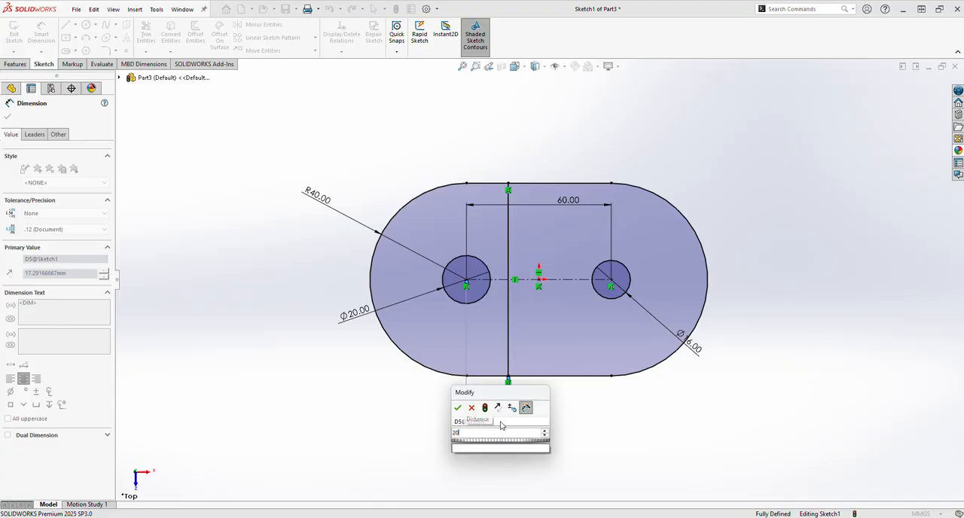
key("Return")
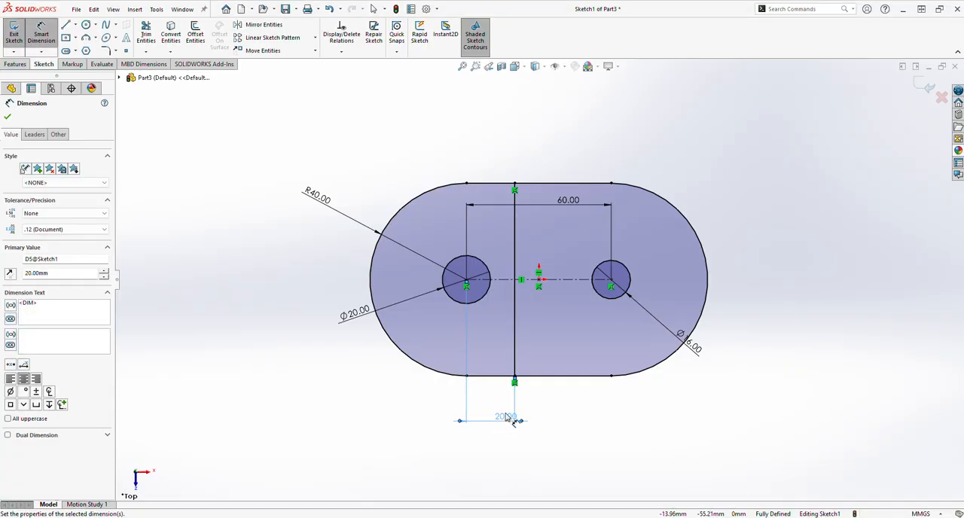
Extrude the sketch region left of the dividing line, around the 20 mm hole, to a blind depth of 40 mm.
left_click(7, 116)
left_click(15, 64)
left_click(18, 34)
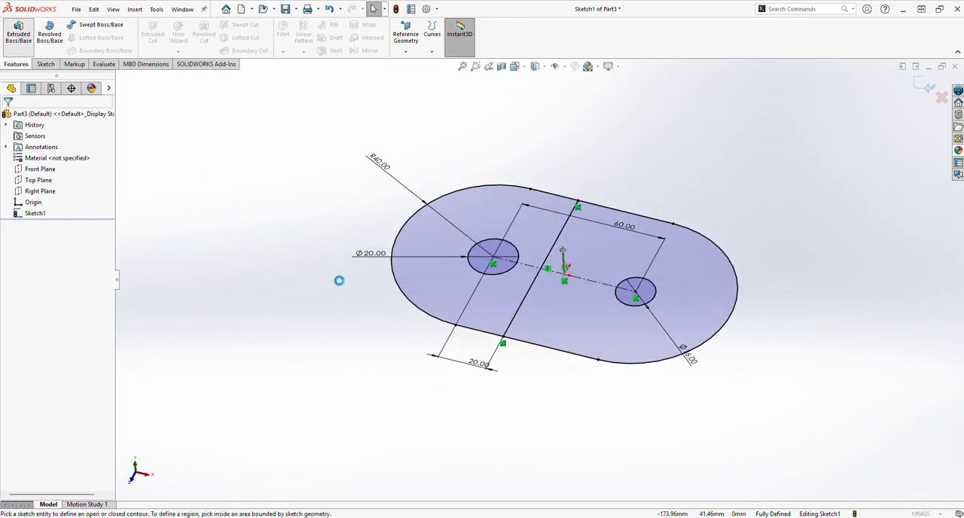
left_click(464, 269)
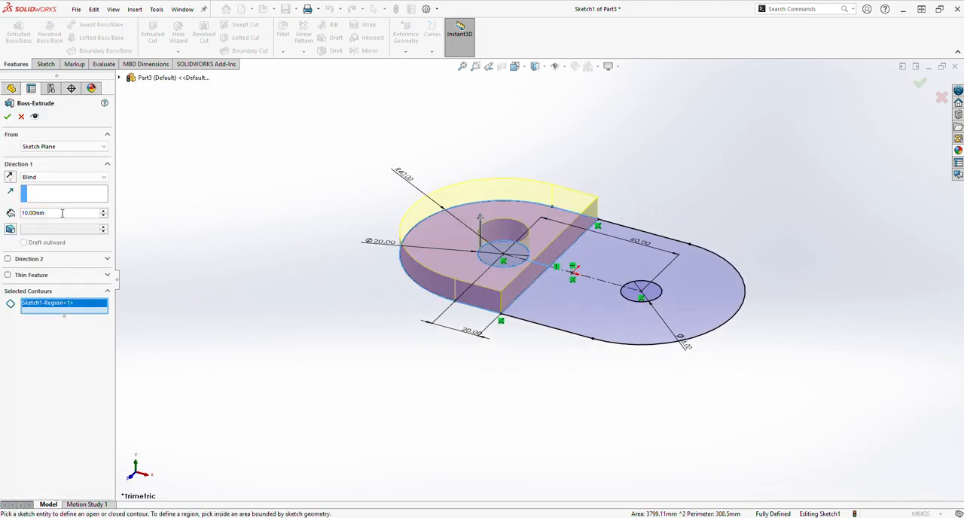
type("40")
key("Return")
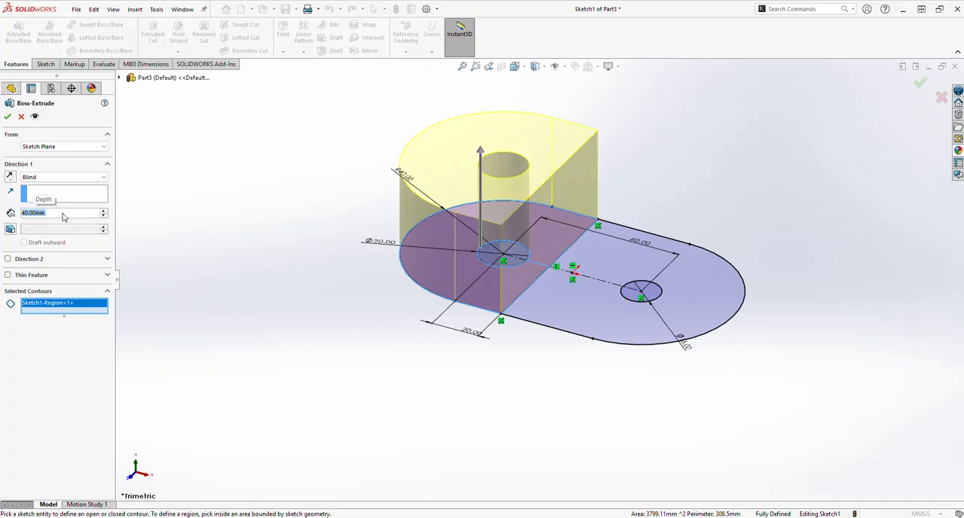
left_click(7, 117)
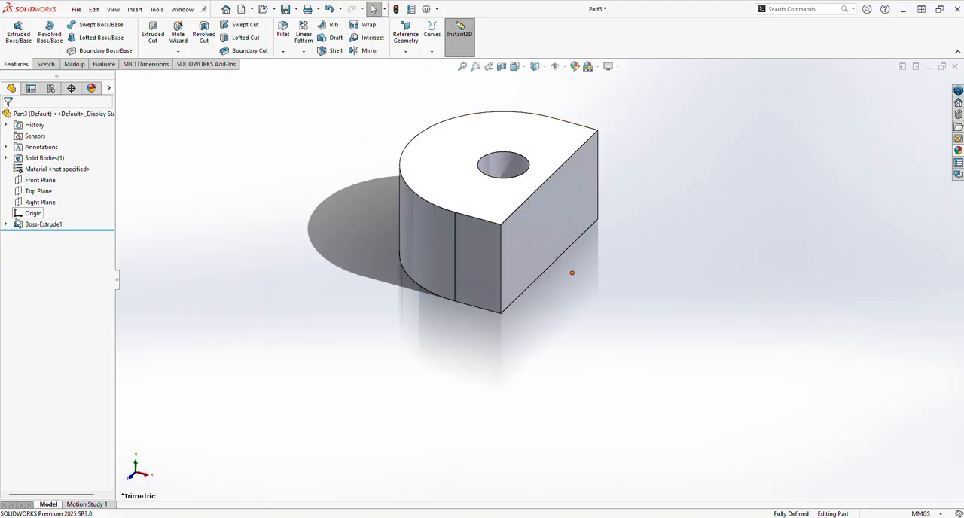
Show the base sketch absorbed by the 40 mm extrusion so its remaining contours can be reused.
left_click(6, 224)
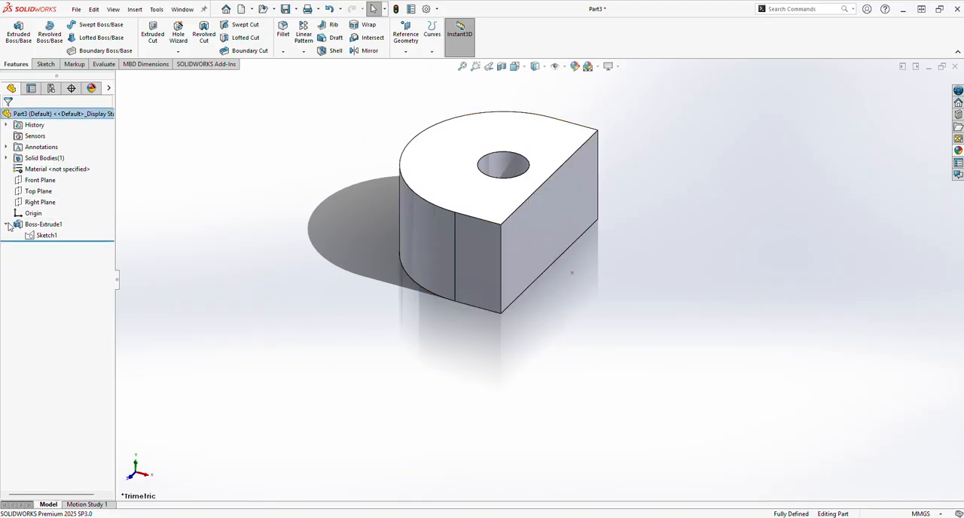
right_click(45, 238)
left_click(54, 216)
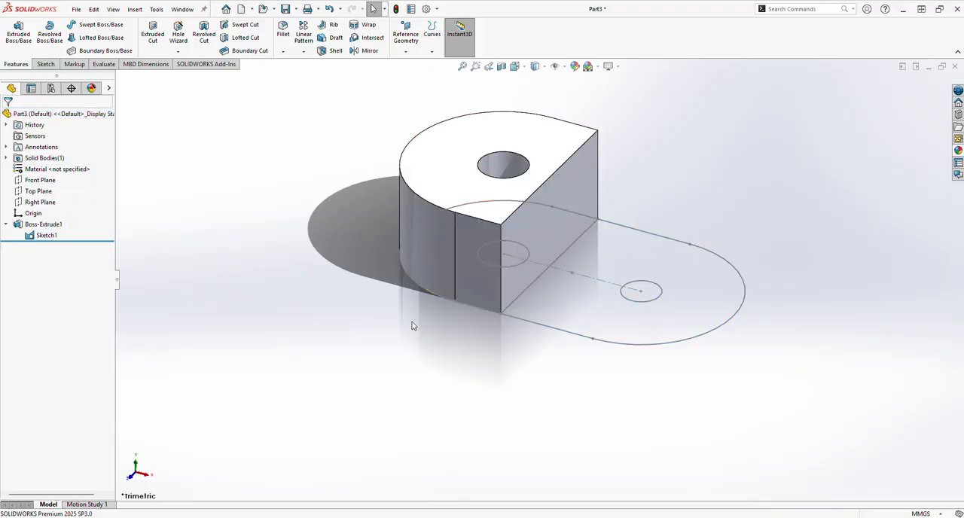
Extrude the base sketch's remaining region around the 16 mm hole 10 mm, merged with the existing body.
left_click(18, 33)
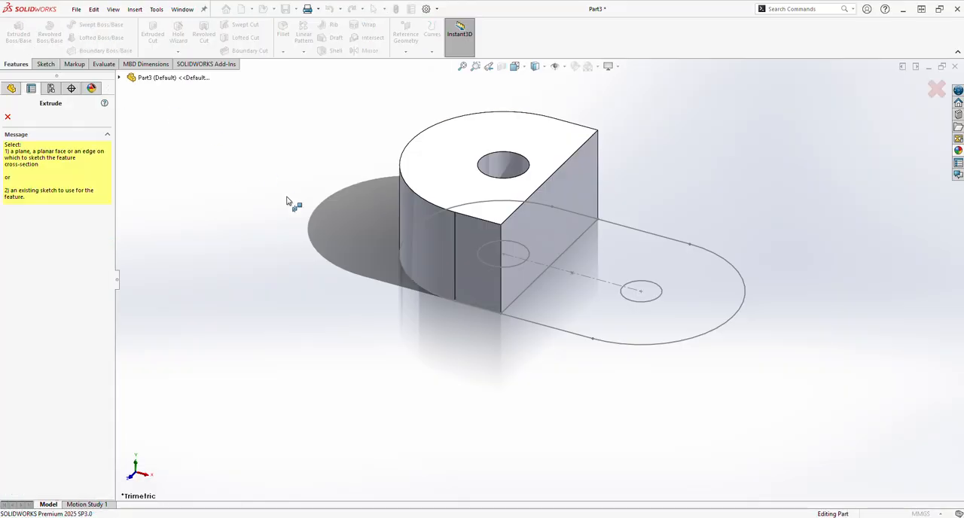
left_click(608, 342)
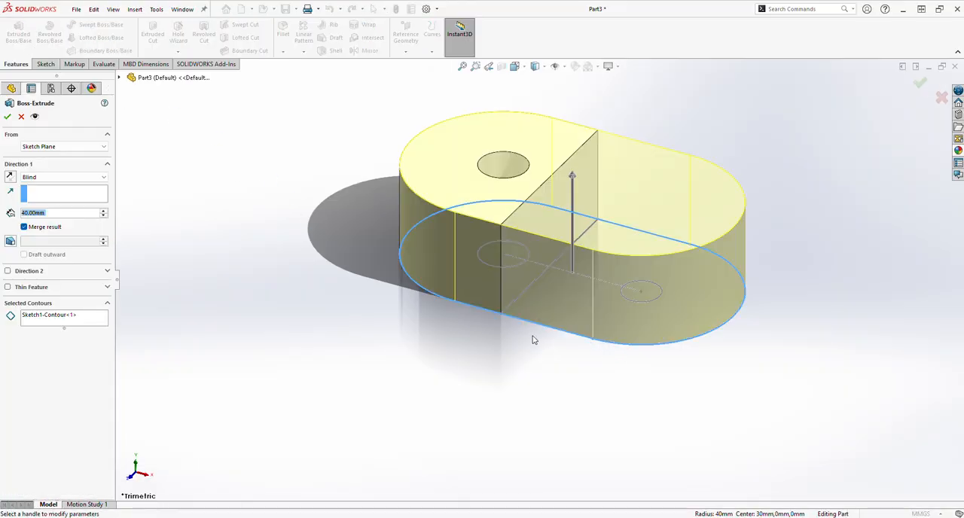
left_click(53, 316)
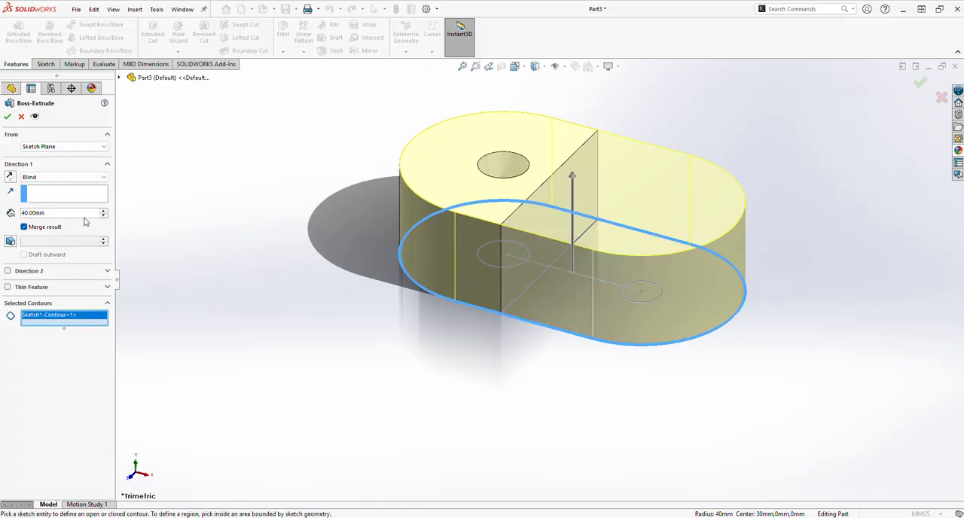
left_click(647, 281)
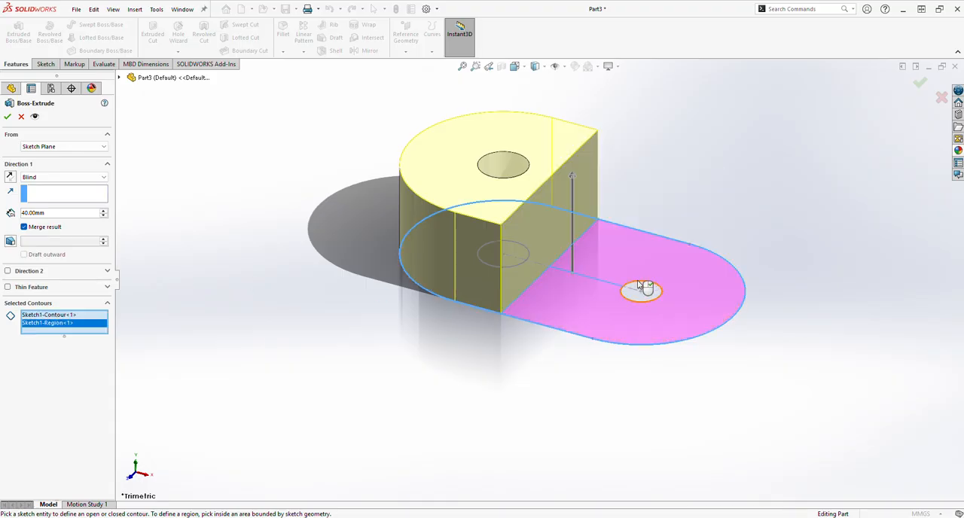
left_click(521, 247)
left_click(594, 301)
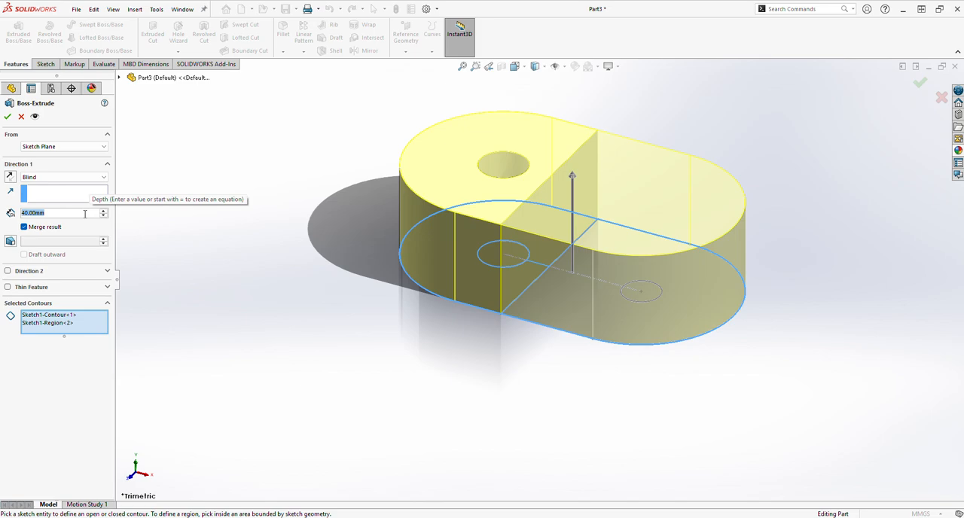
type("10")
key("Return")
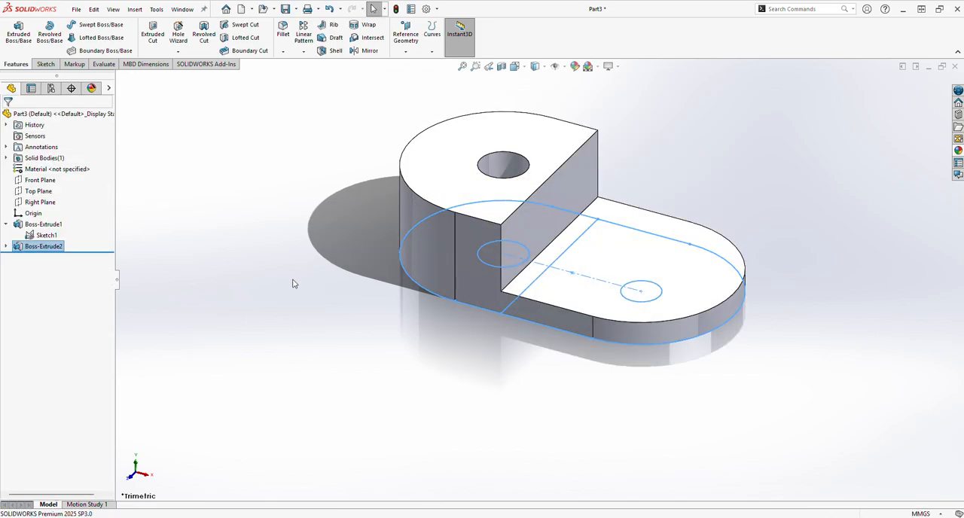
Hide the base sketch shared by the two extrusions.
middle_click_drag(294, 283, 317, 380)
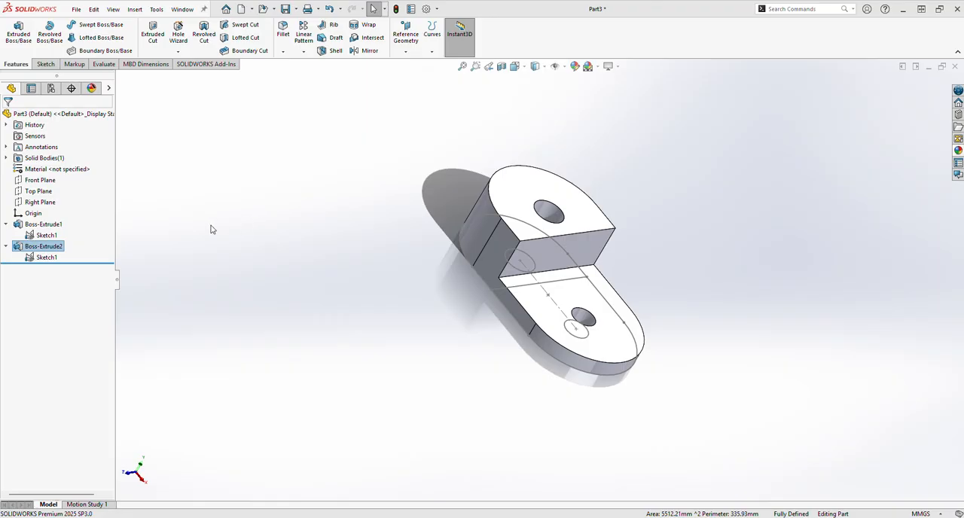
left_click(56, 235)
left_click(272, 301)
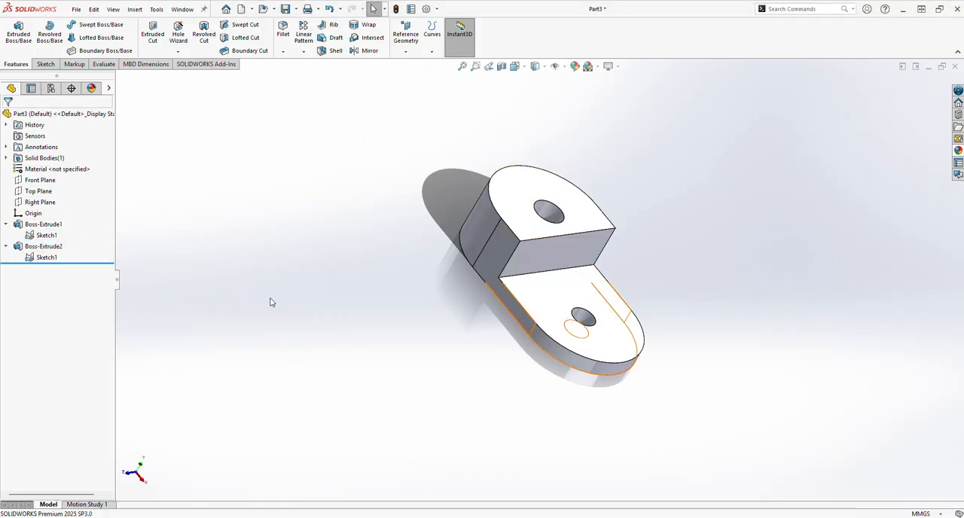
Fillet the inner edge where the tall block meets the thin plate with a 5 mm radius.
mouse_move(431, 372)
middle_mouse_down()
mouse_move(553, 338)
mouse_move(519, 379)
mouse_move(493, 370)
mouse_move(522, 354)
middle_mouse_up()
left_click(551, 288)
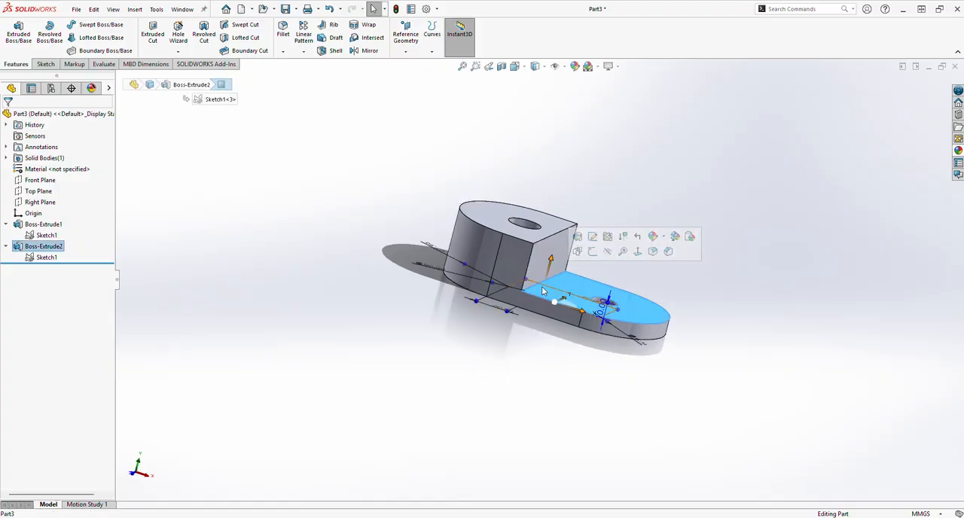
left_click(514, 349)
left_click(540, 282)
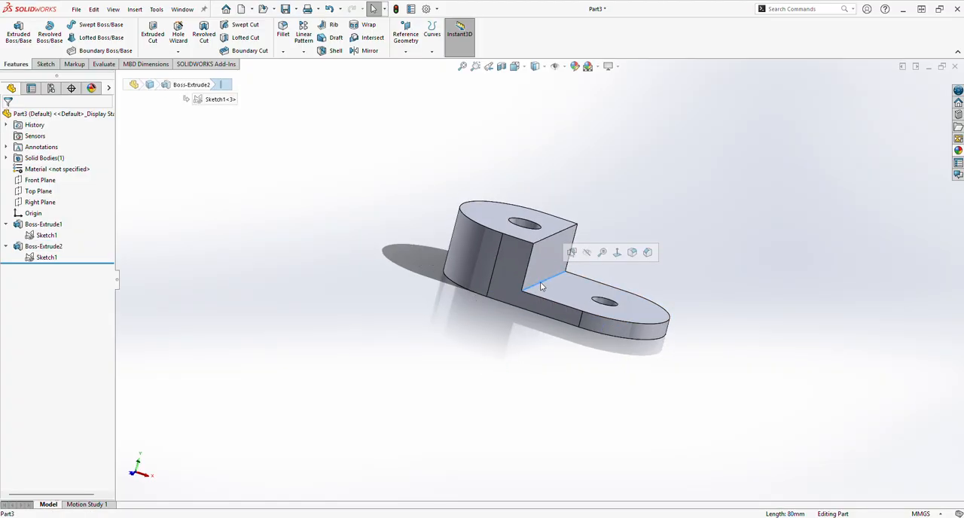
left_click(283, 32)
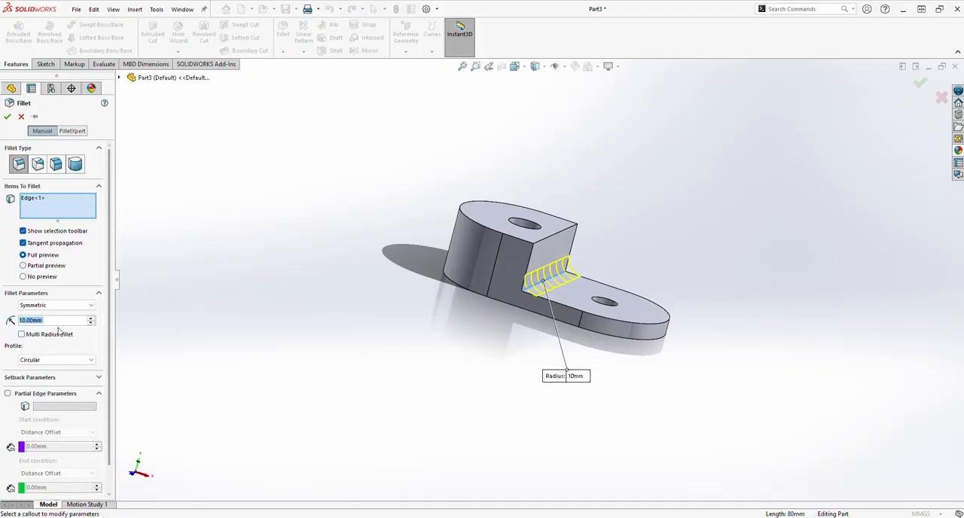
type("5")
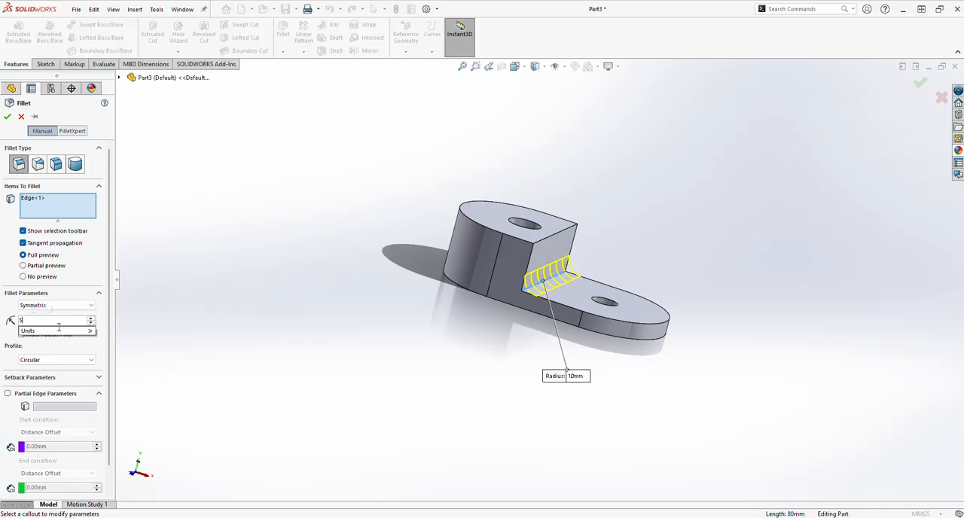
key("Return")
key("Return")
Start a sketch on the thin plate's top face and draw a circle about 23 mm in diameter concentric with its hole.
mouse_move(729, 457)
middle_mouse_down()
mouse_move(693, 439)
mouse_move(723, 444)
middle_mouse_up()
left_click(661, 310)
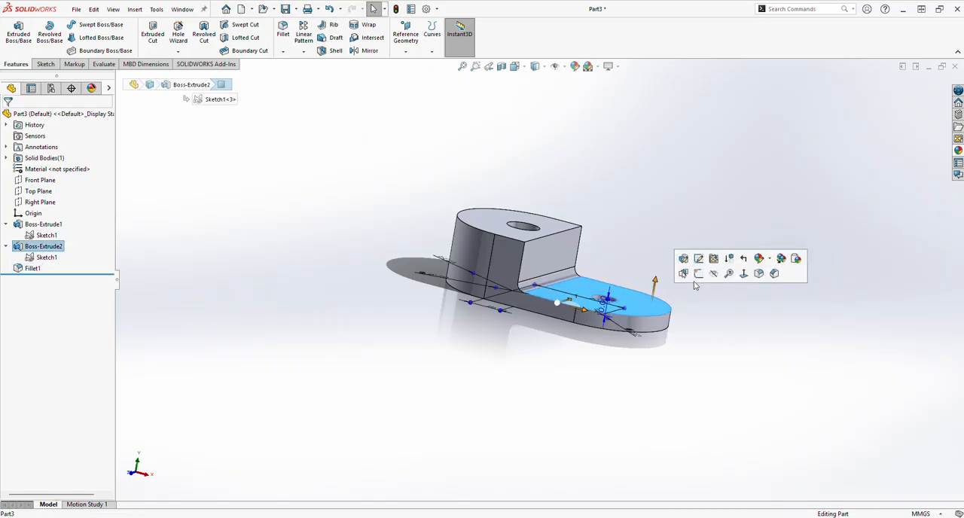
left_click(697, 273)
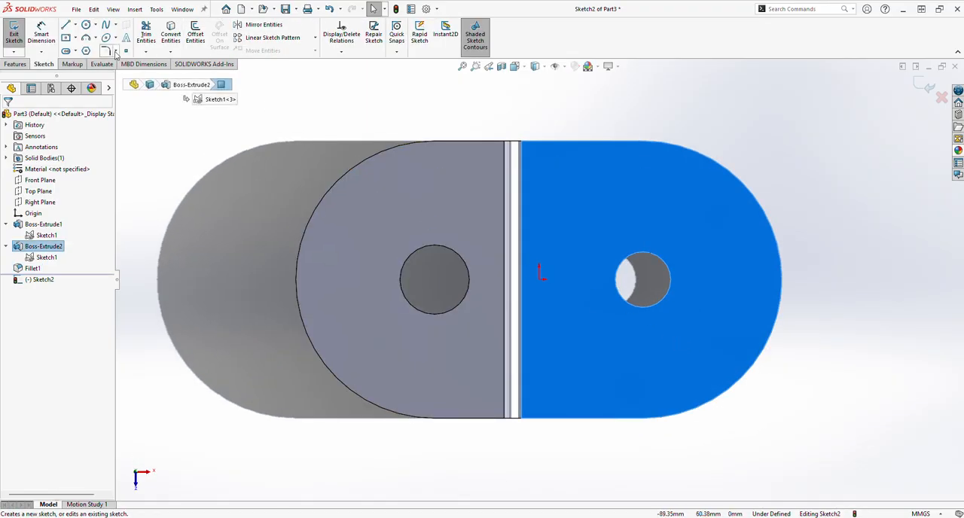
left_click(86, 25)
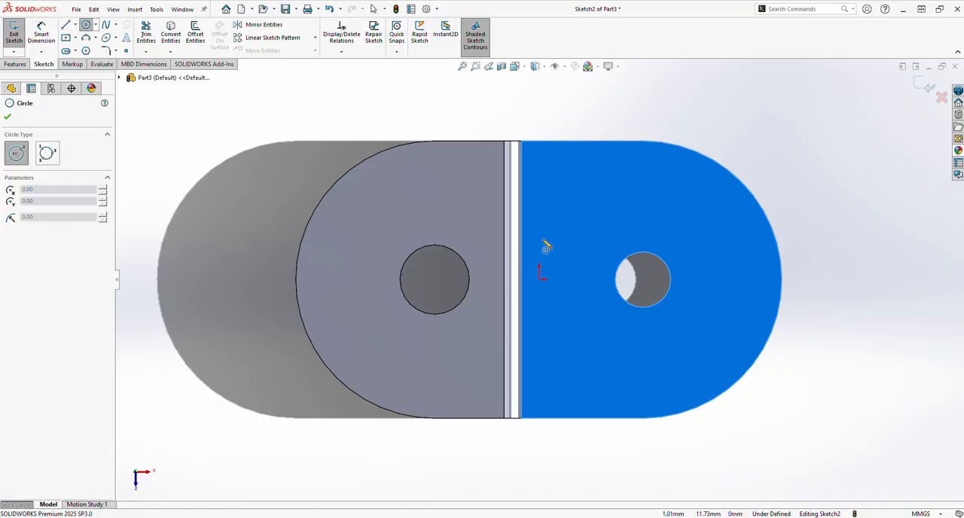
left_click(644, 281)
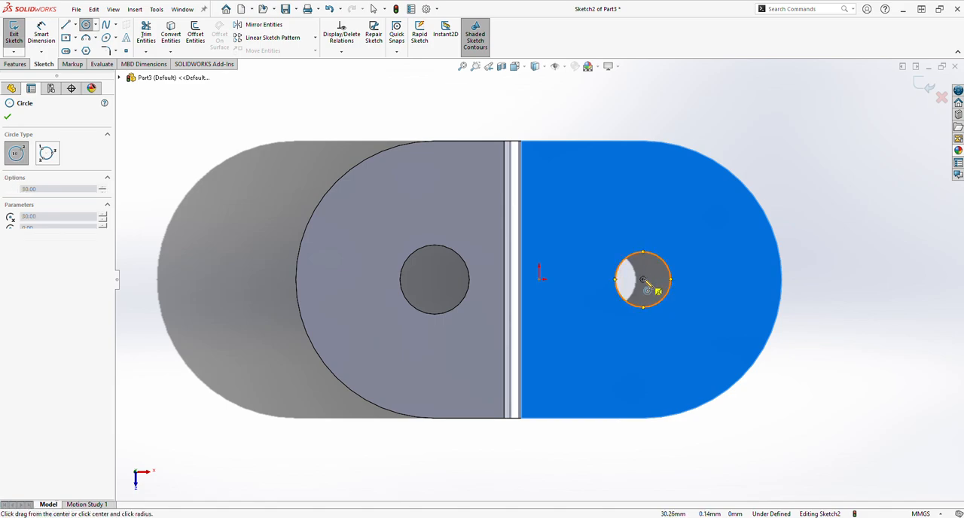
left_click(678, 260)
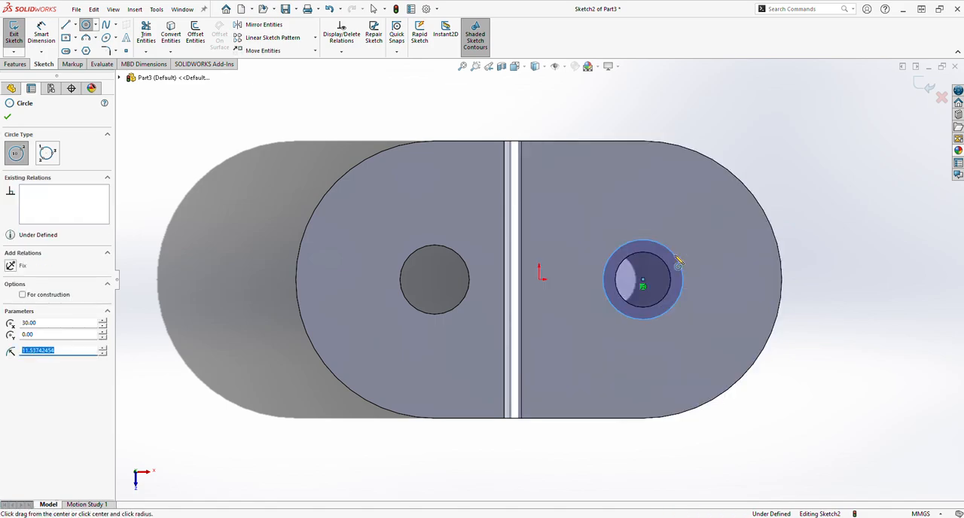
Dimension the new circle's diameter as 20 mm.
left_click(54, 39)
left_click(682, 275)
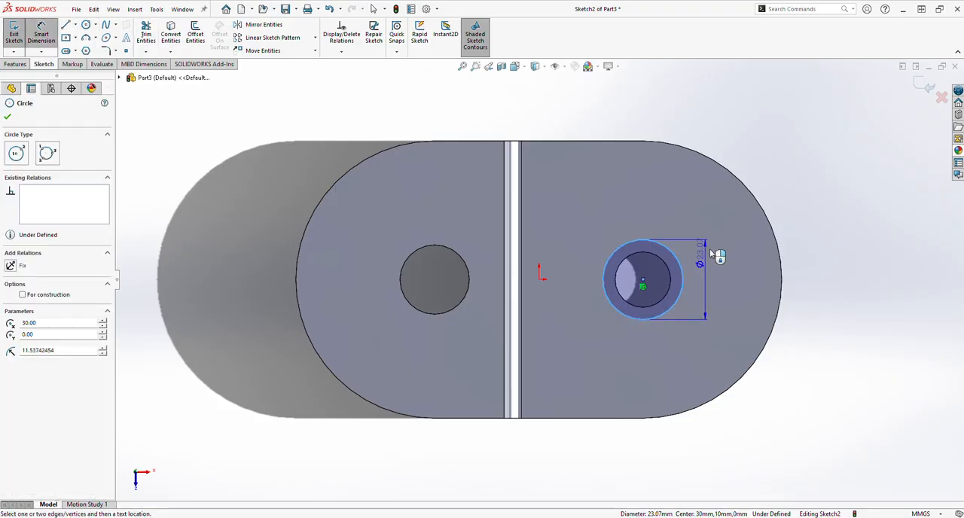
left_click(723, 235)
type("20")
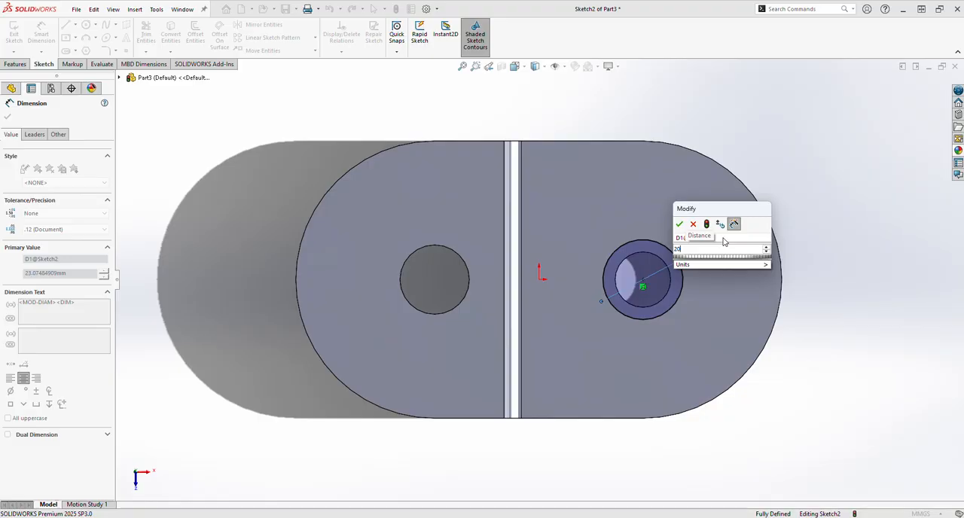
key("Return")
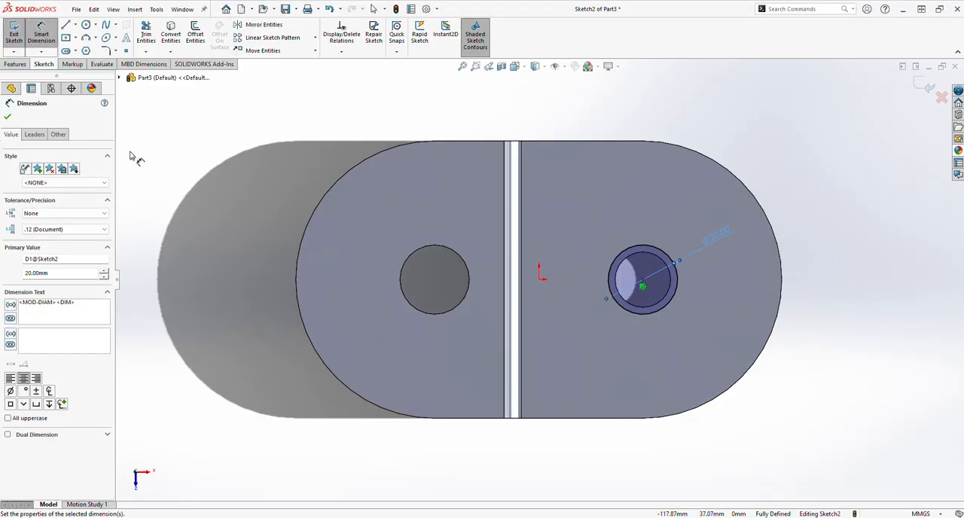
left_click(8, 118)
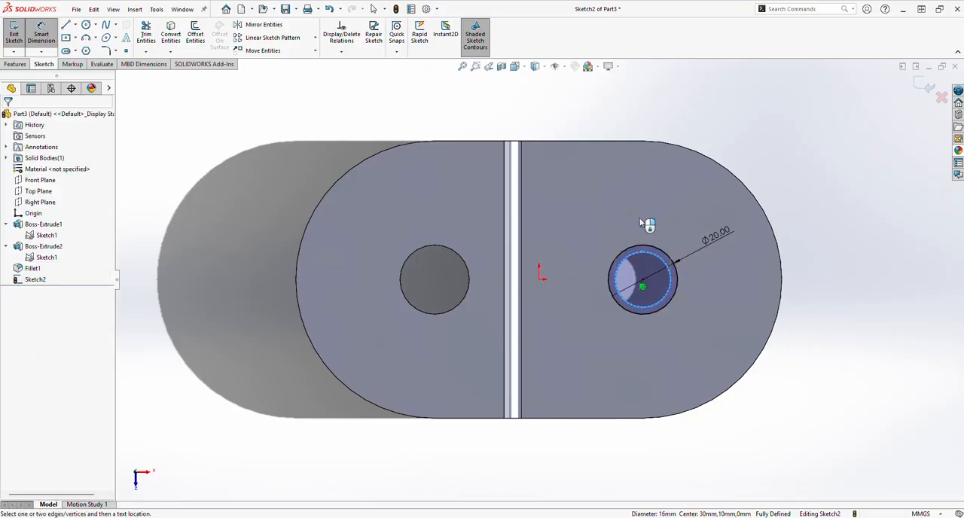
Convert the 16 mm hole's edge into the sketch and extrude the ring between the two circles 5 mm upward.
left_click(45, 36)
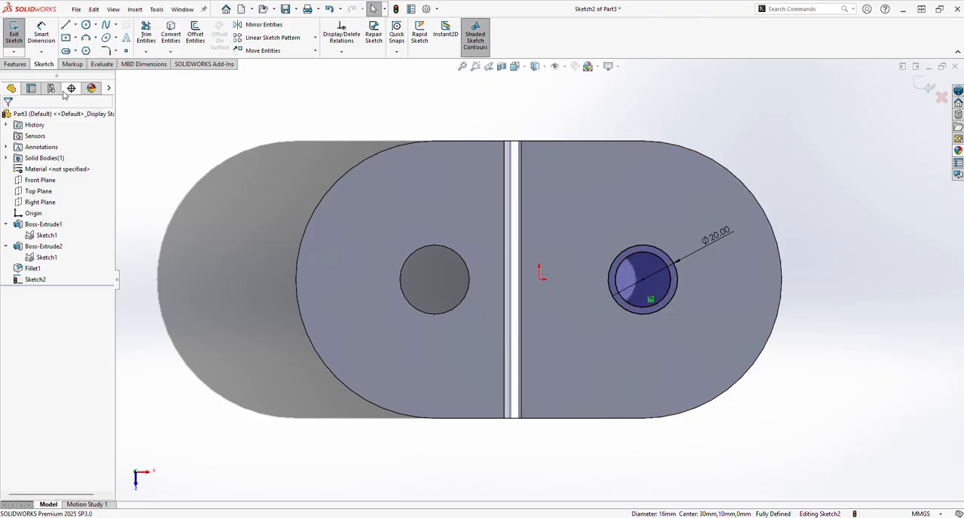
left_click(15, 64)
left_click(23, 34)
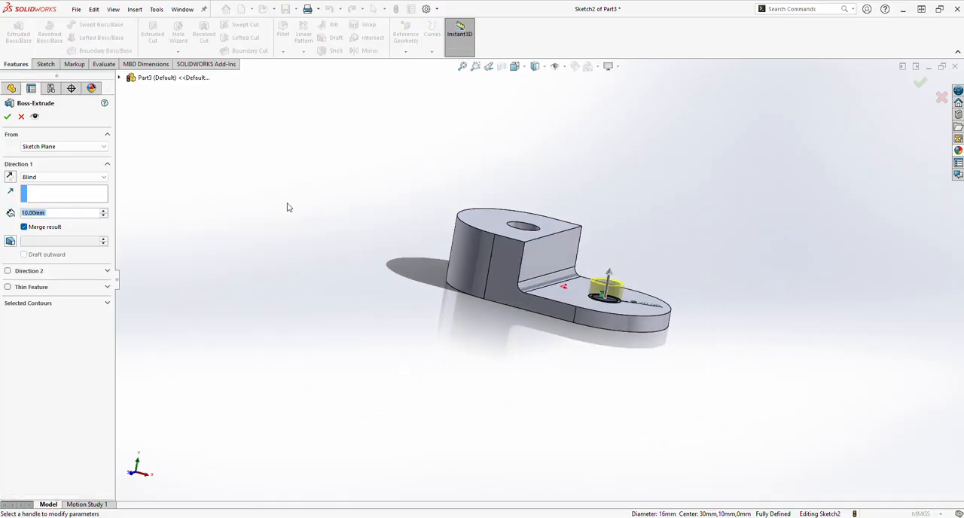
type("5")
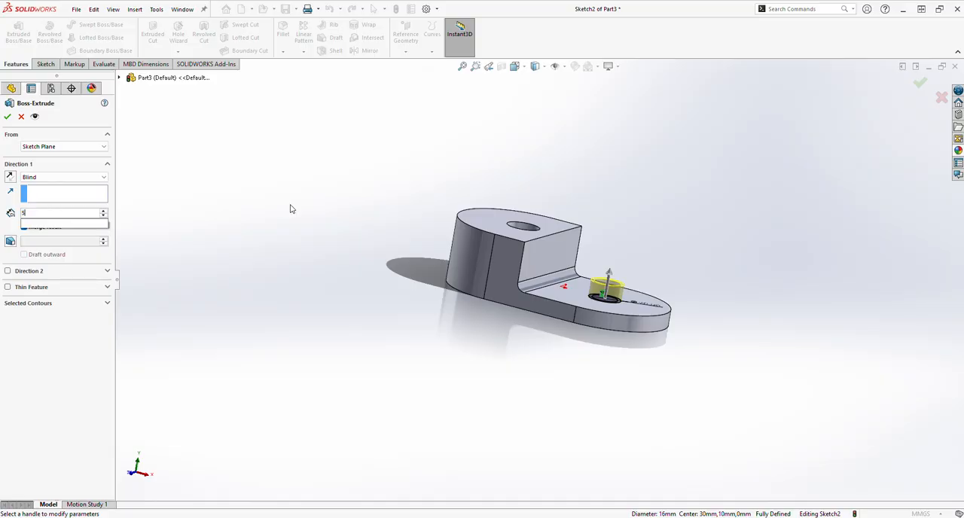
key("Return")
key("Return")
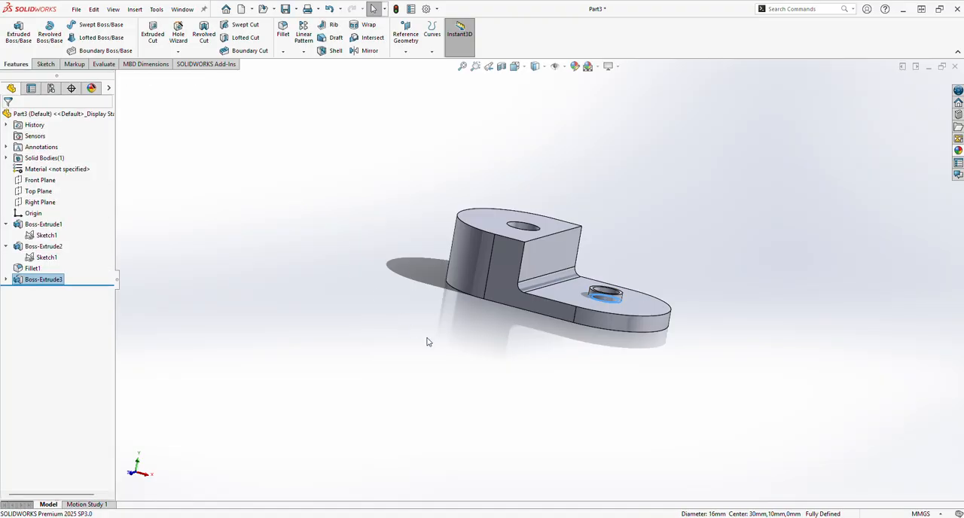
Fillet the outer base edge of the ring boss, where it meets the thin plate, with a 2 mm radius.
scroll(615, 306, "up", 2)
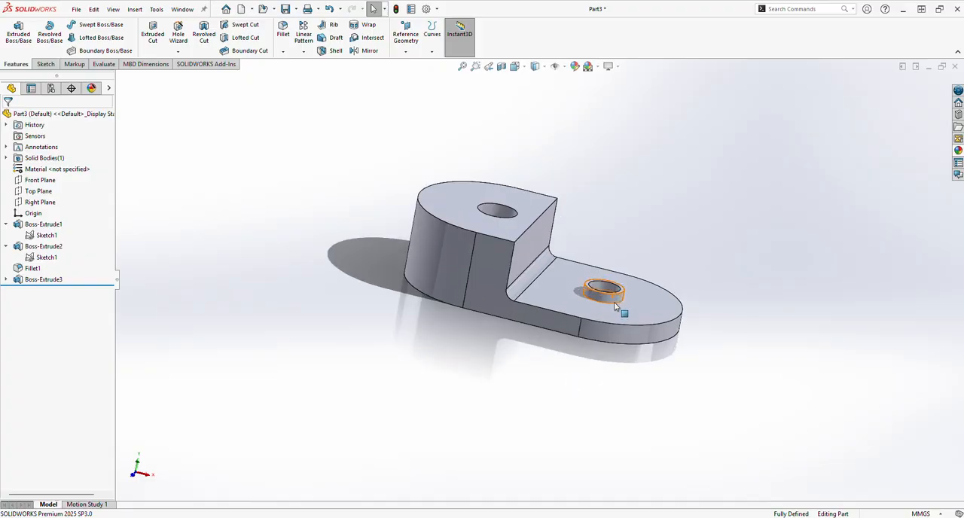
scroll(616, 305, "up", 1)
left_click(561, 268)
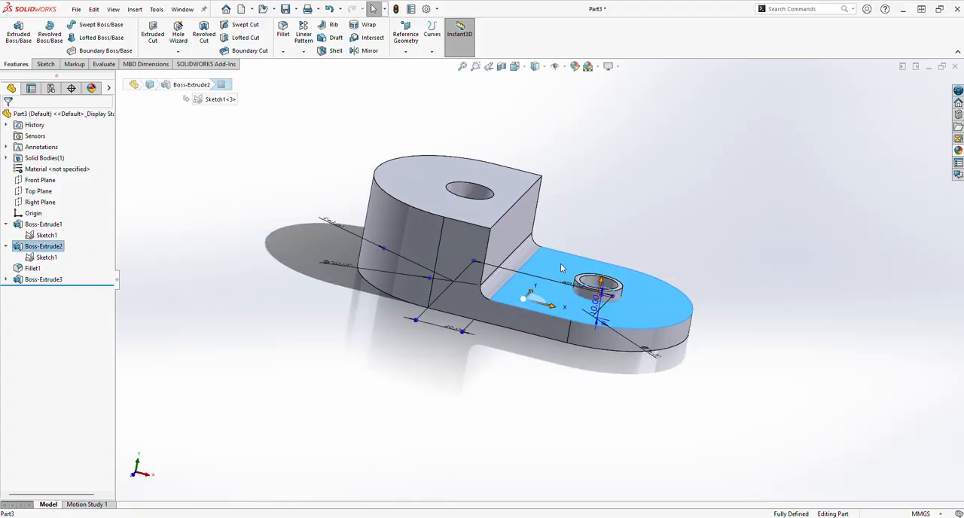
left_click(578, 159)
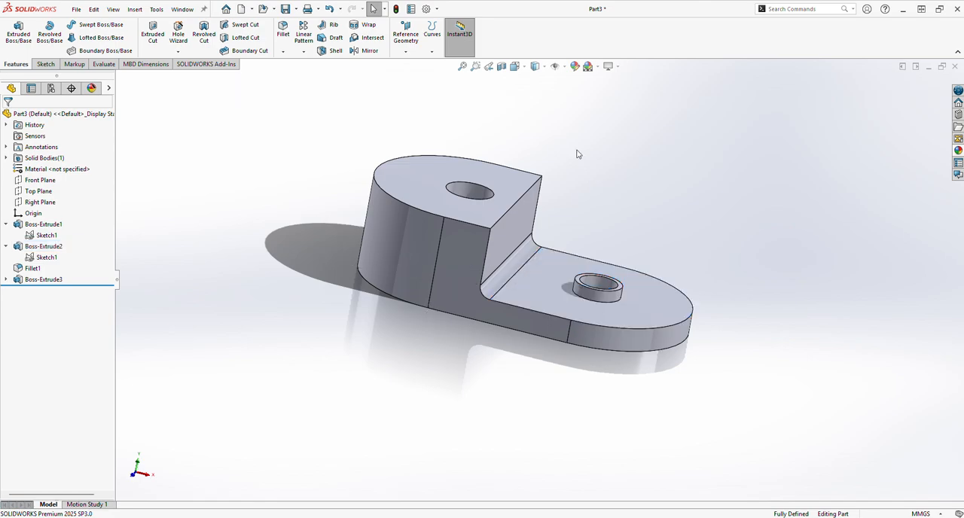
left_click(284, 30)
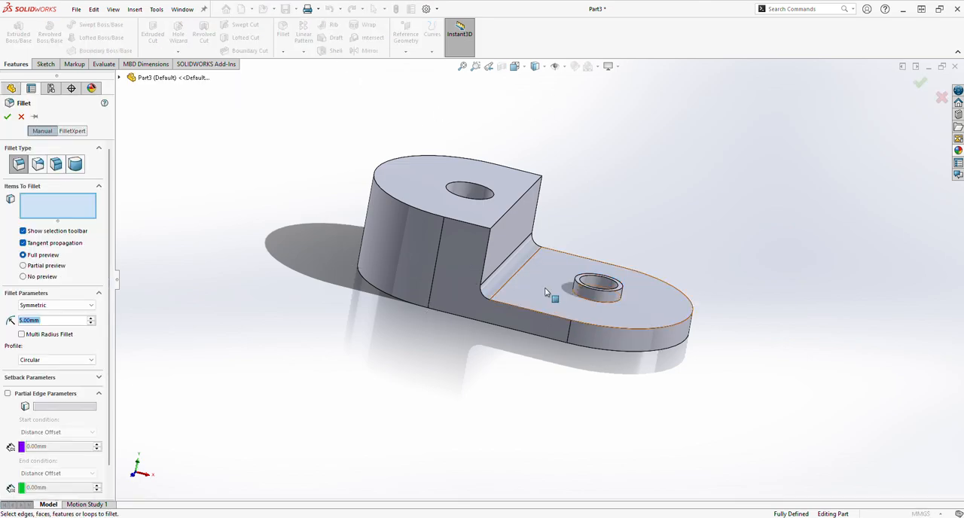
left_click(590, 305)
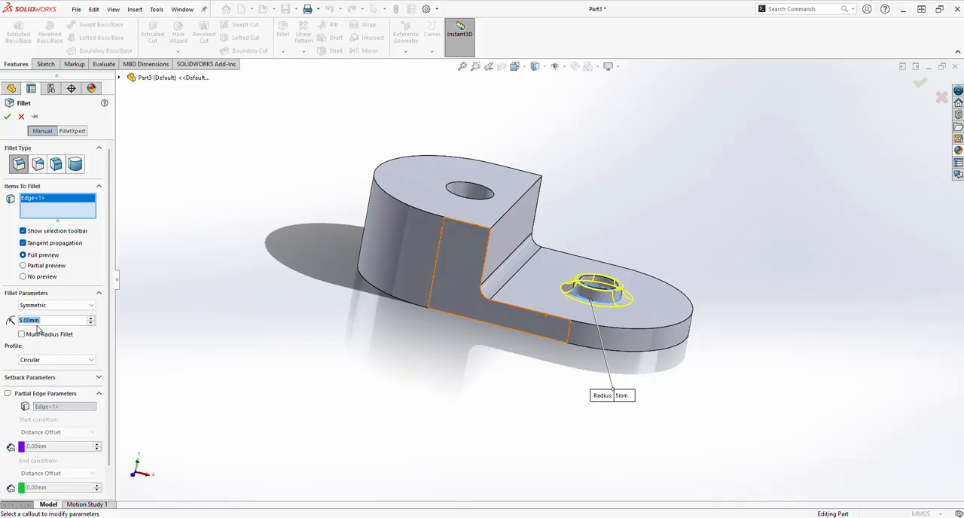
type("2")
key("Return")
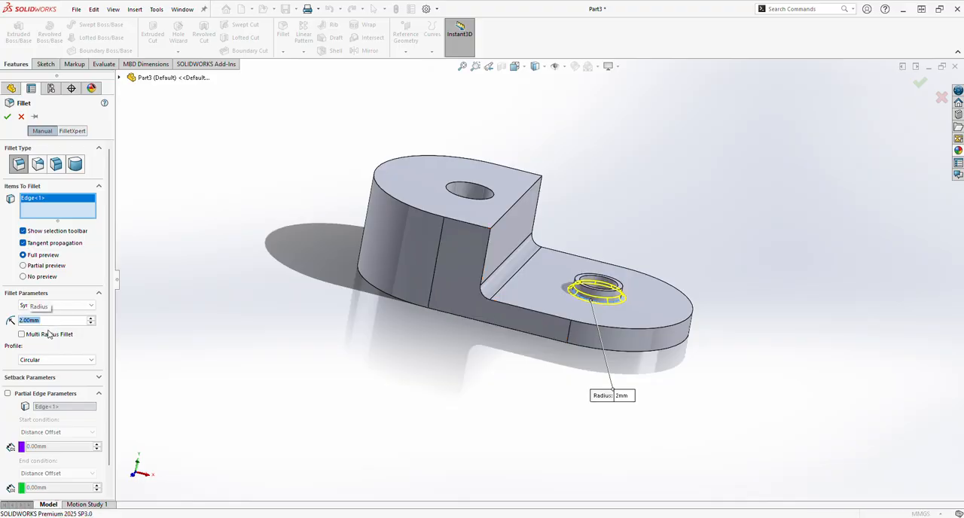
key("Return")
middle_click_drag(463, 428, 446, 388)
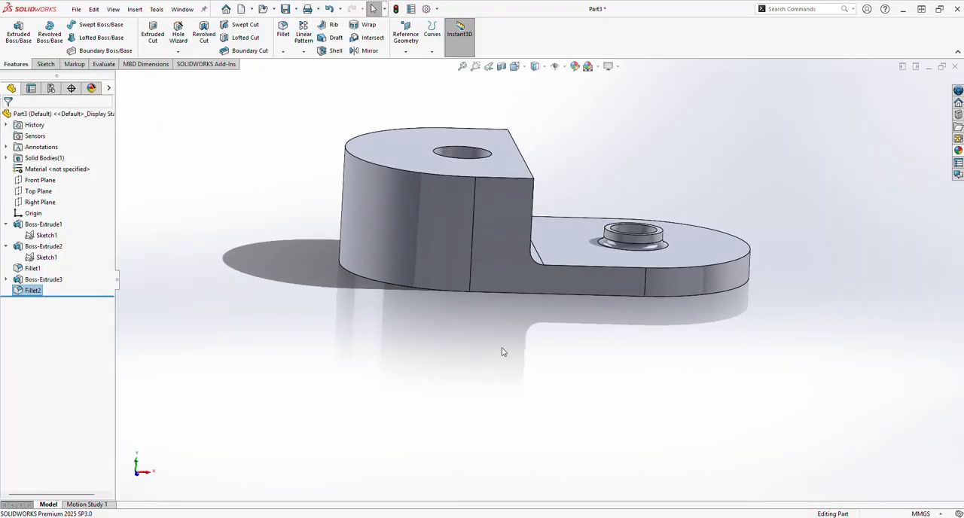
mouse_move(503, 352)
middle_mouse_down()
mouse_move(467, 354)
mouse_move(460, 364)
middle_mouse_up()
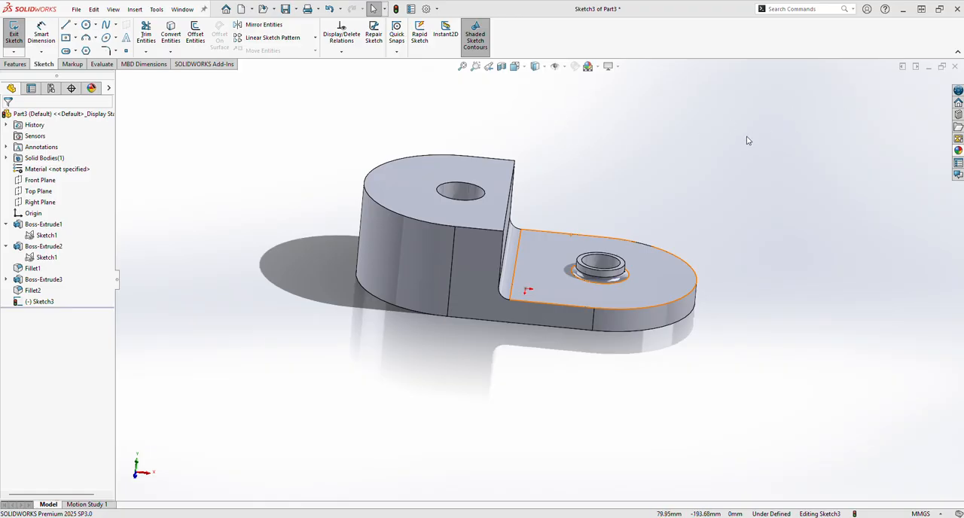
left_click(570, 261)
left_click(271, 305)
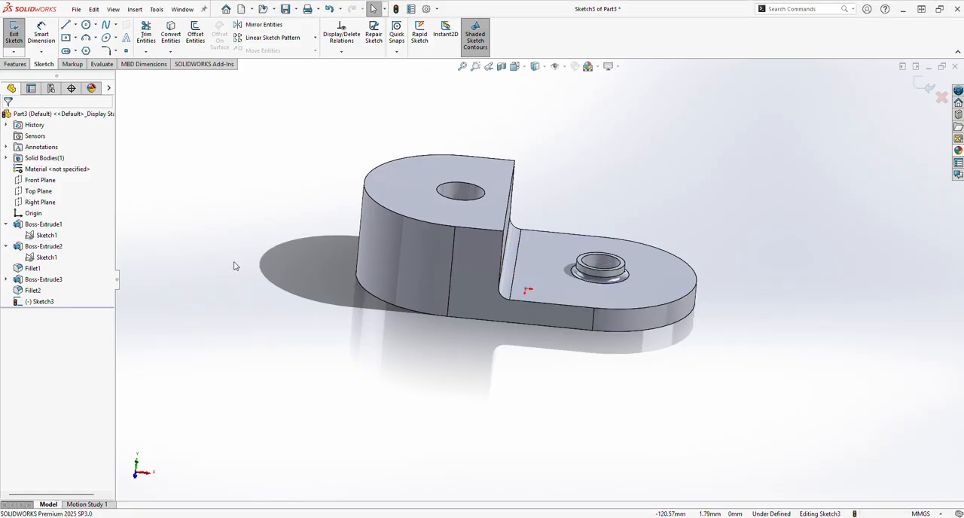
scroll(527, 283, "up", 3)
left_click(924, 85)
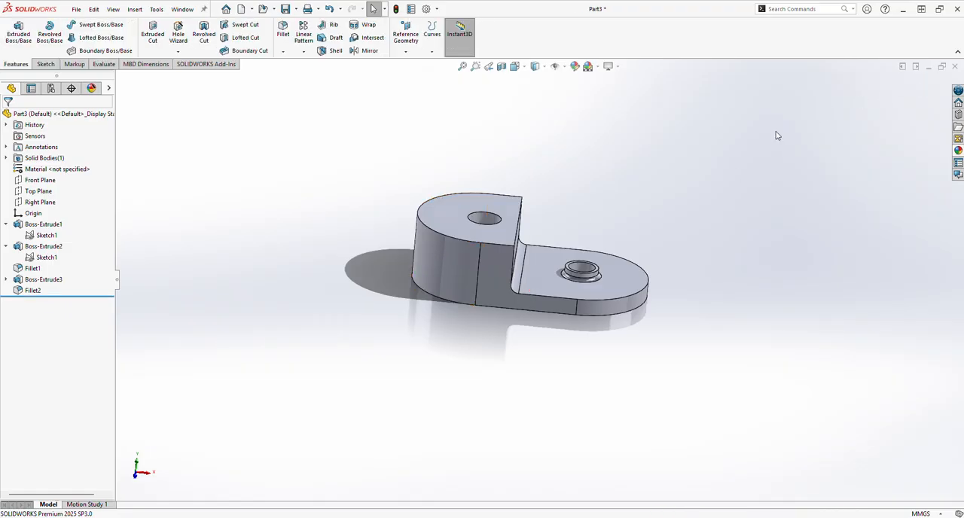
Apply a grey appearance (RGB 128, 128, 128) to the whole part.
left_click(575, 66)
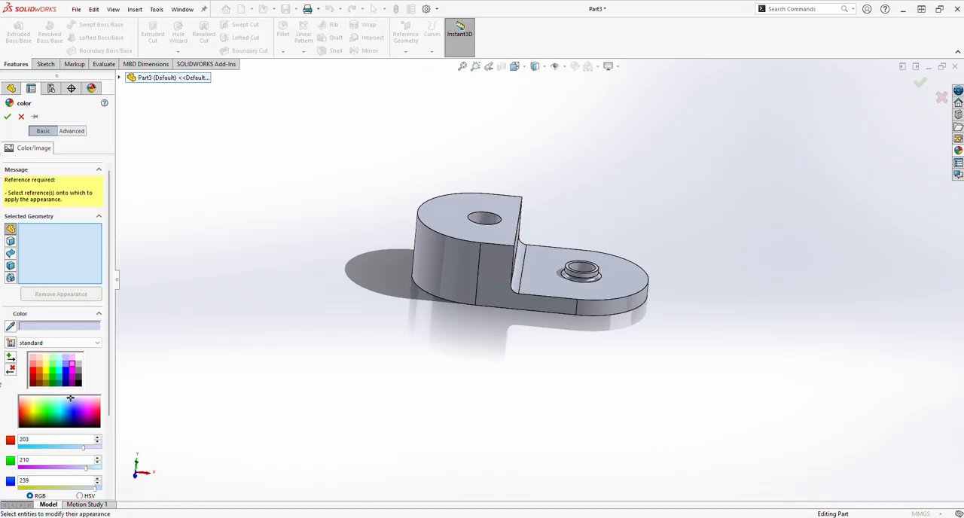
left_click(44, 372)
left_click(48, 372)
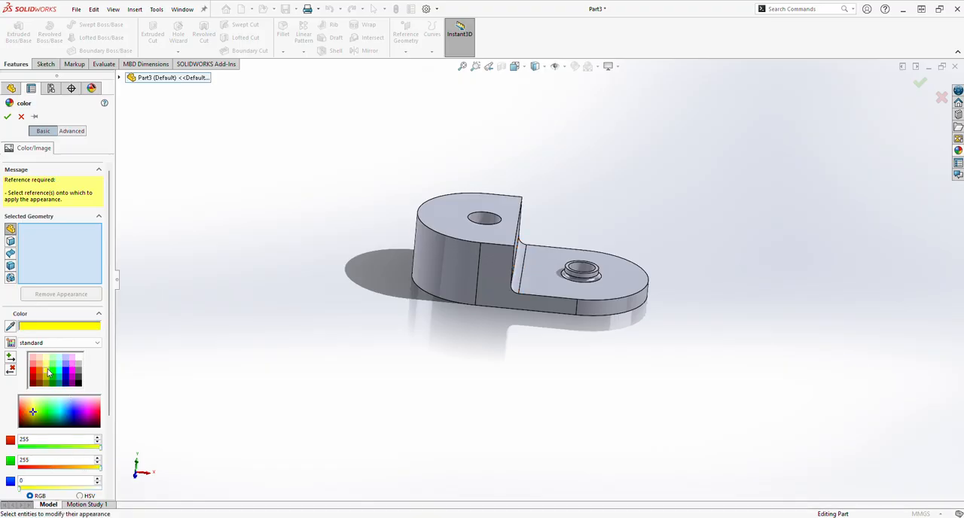
left_click(519, 278)
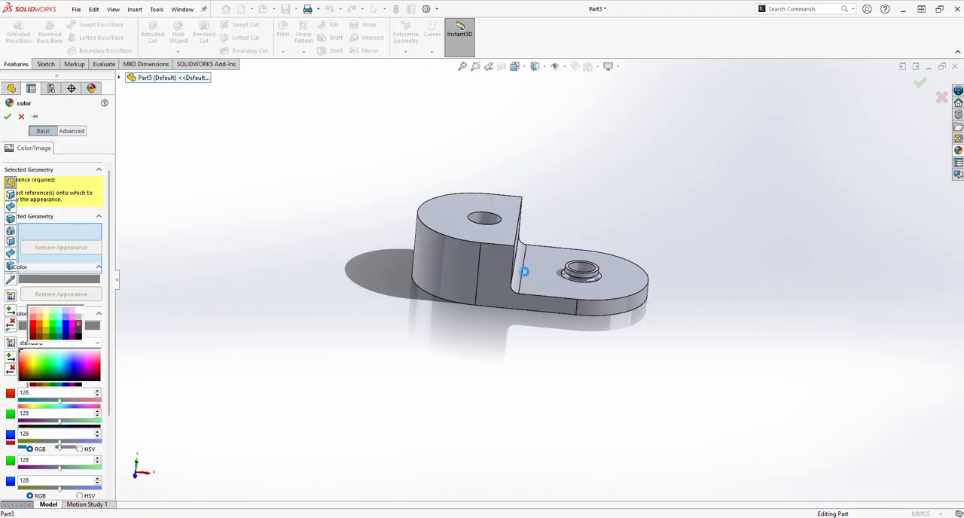
left_click(7, 116)
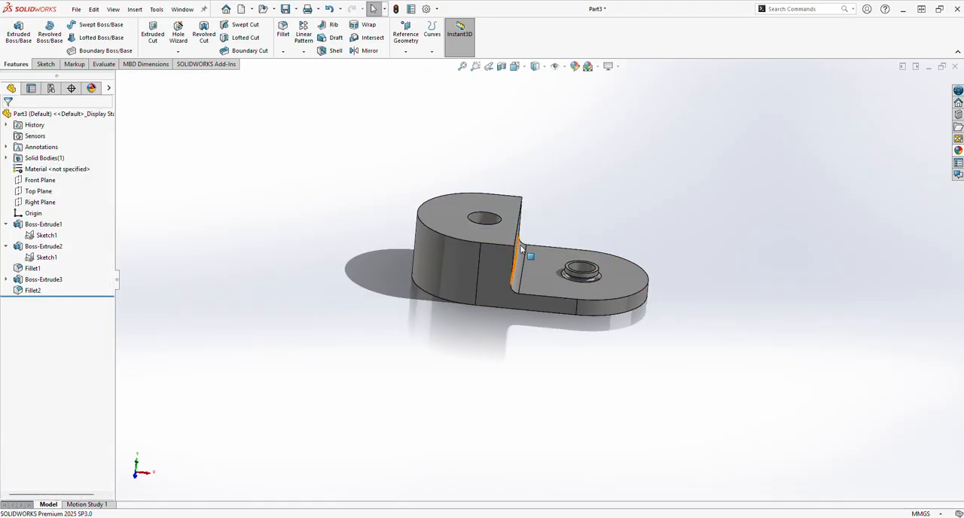
Color the inner faces of both through holes yellow (RGB 255, 255, 0).
left_click(486, 220)
left_click(576, 68)
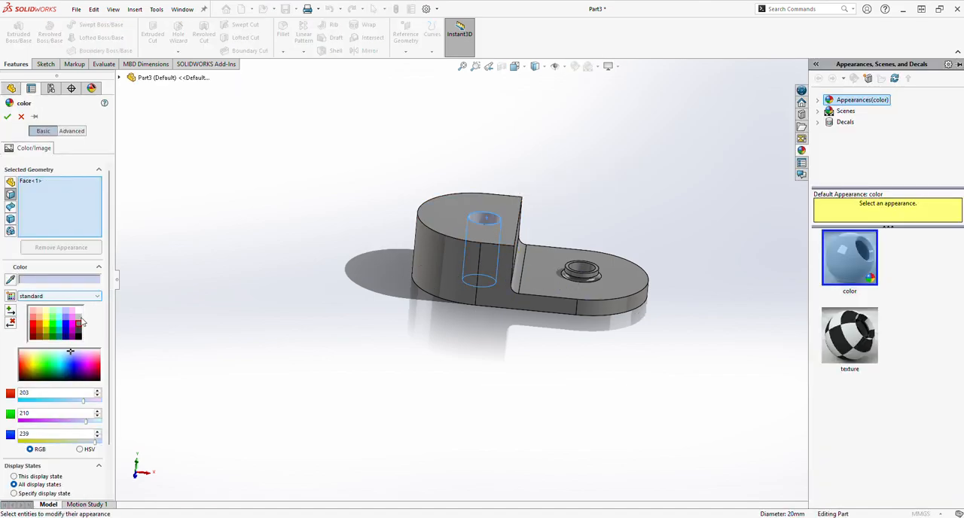
left_click(47, 324)
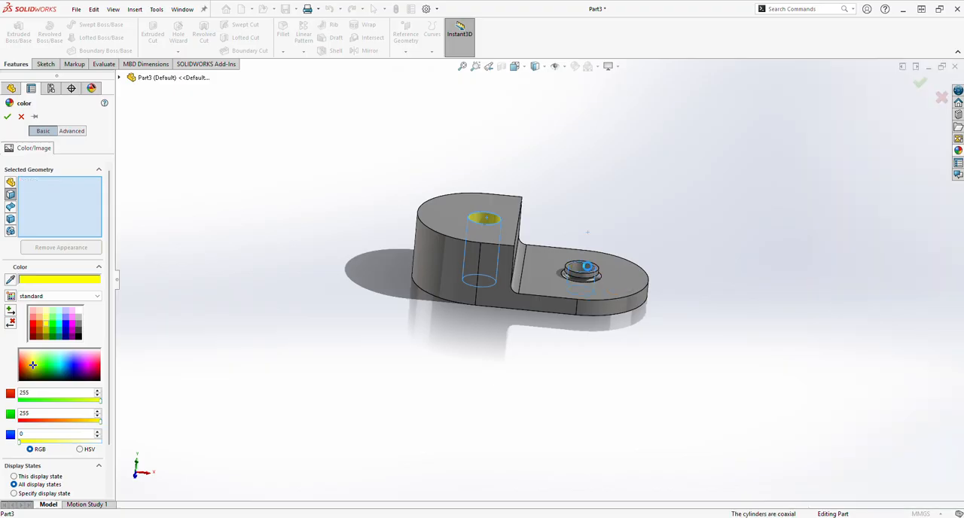
left_click(586, 273)
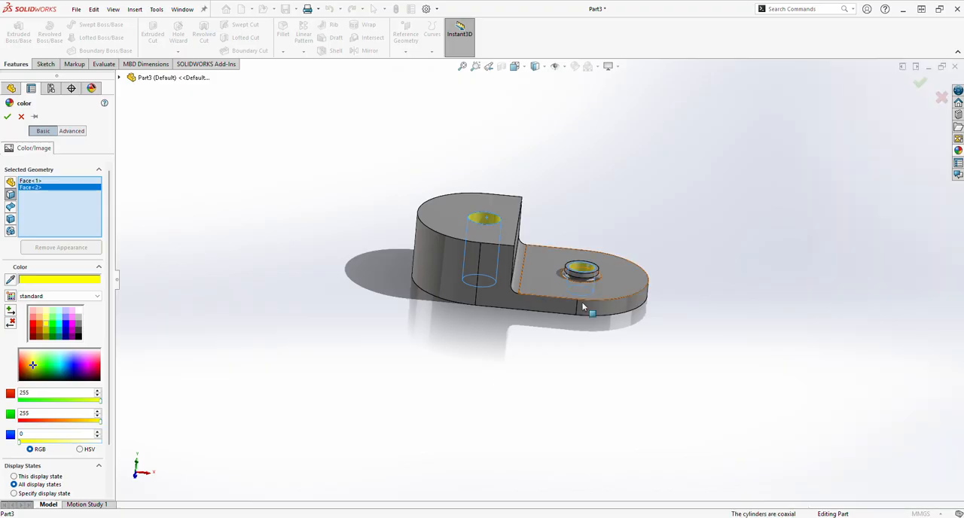
left_click(6, 116)
Color the top face of the ring boss magenta (RGB 255, 0, 255).
middle_click_drag(531, 256, 545, 303)
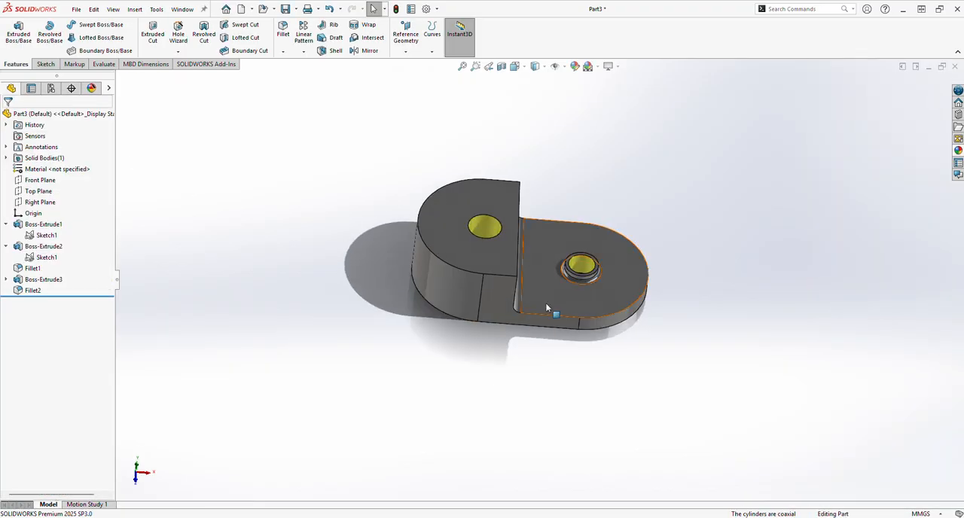
left_click(582, 267)
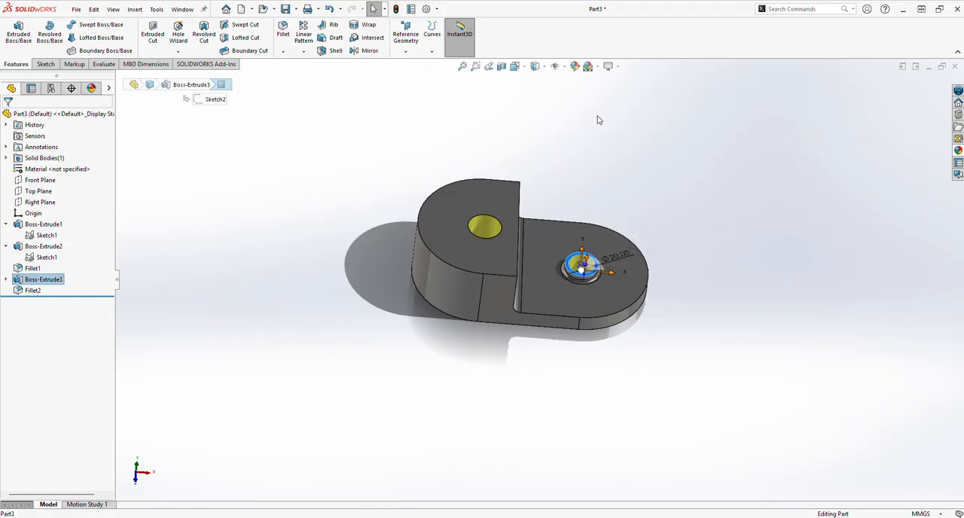
left_click(575, 66)
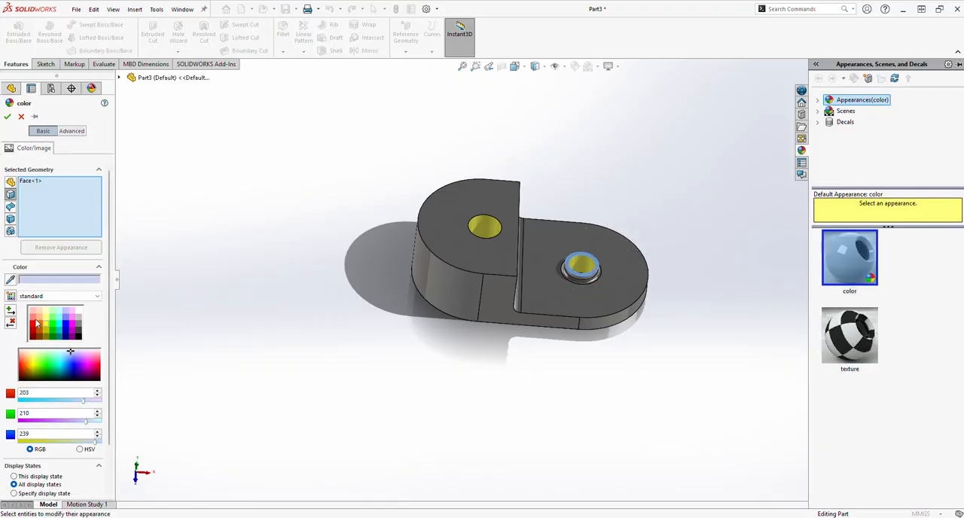
left_click(70, 328)
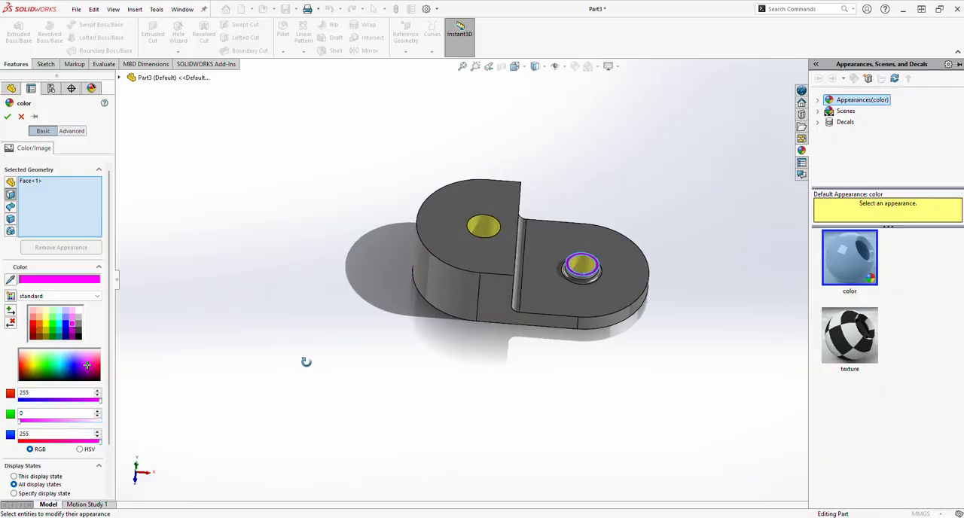
left_click(9, 117)
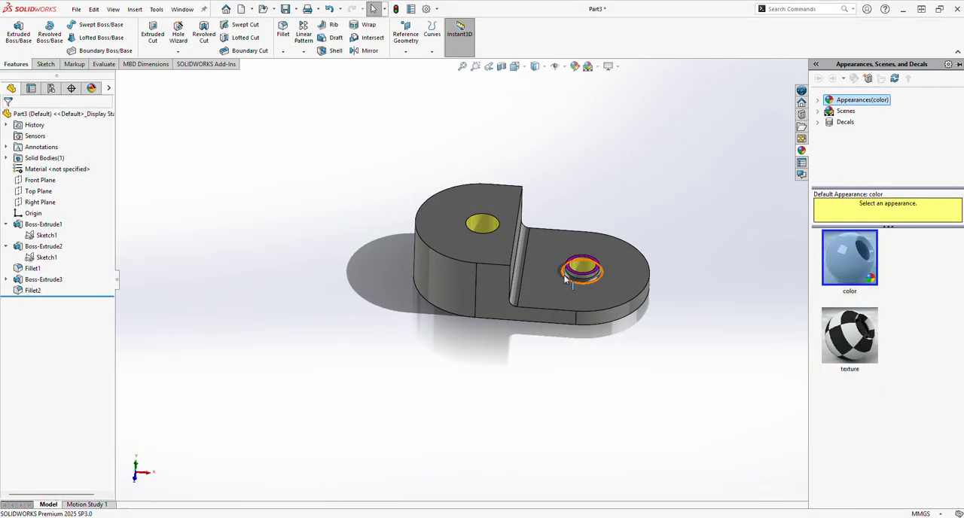
Color the top face of the thin plate green (RGB 0, 255, 0).
left_click(549, 283)
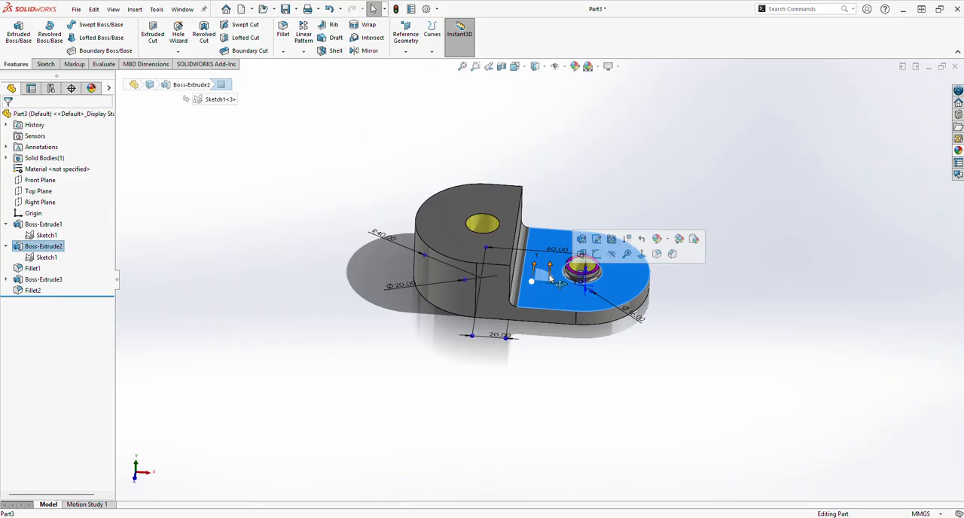
left_click(574, 66)
left_click(53, 325)
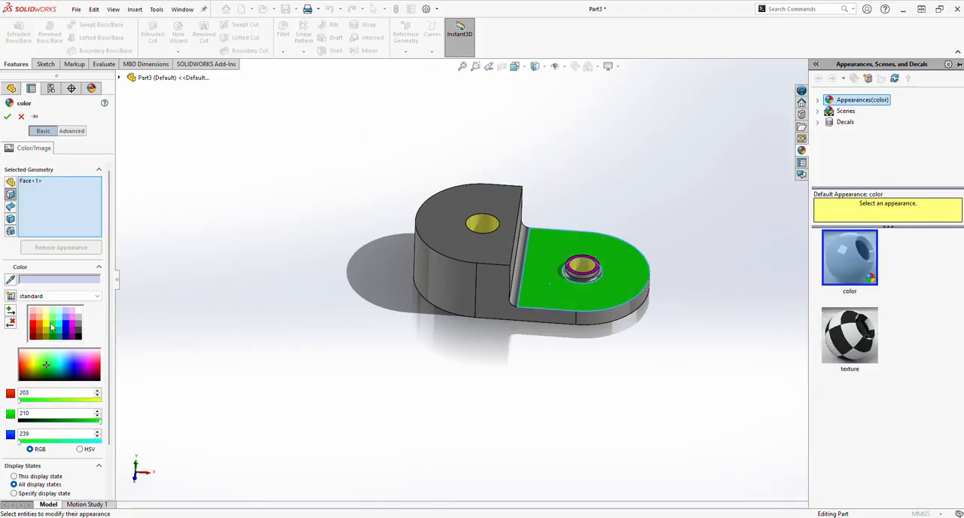
left_click(6, 118)
Assign the Alloy Steel material from the SOLIDWORKS Materials library's Steel category to the part.
middle_click_drag(445, 307, 453, 254)
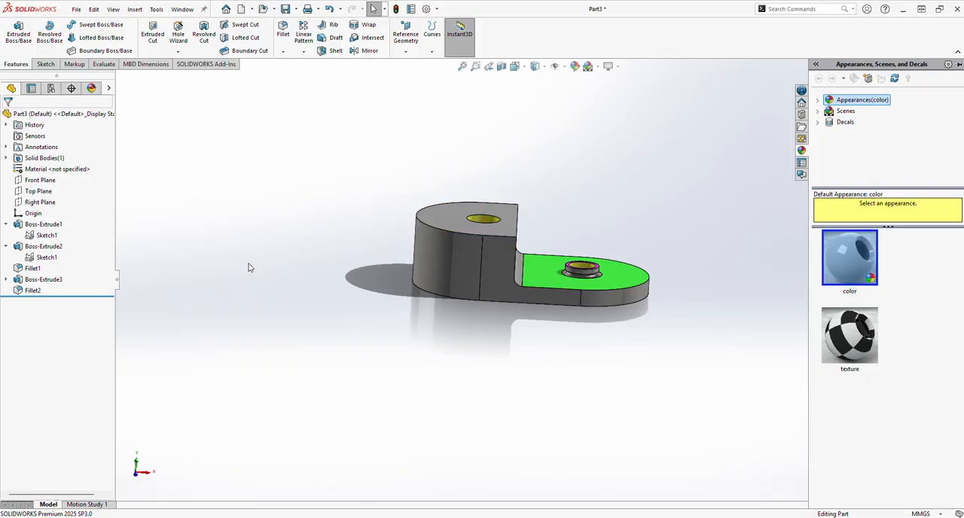
right_click(89, 173)
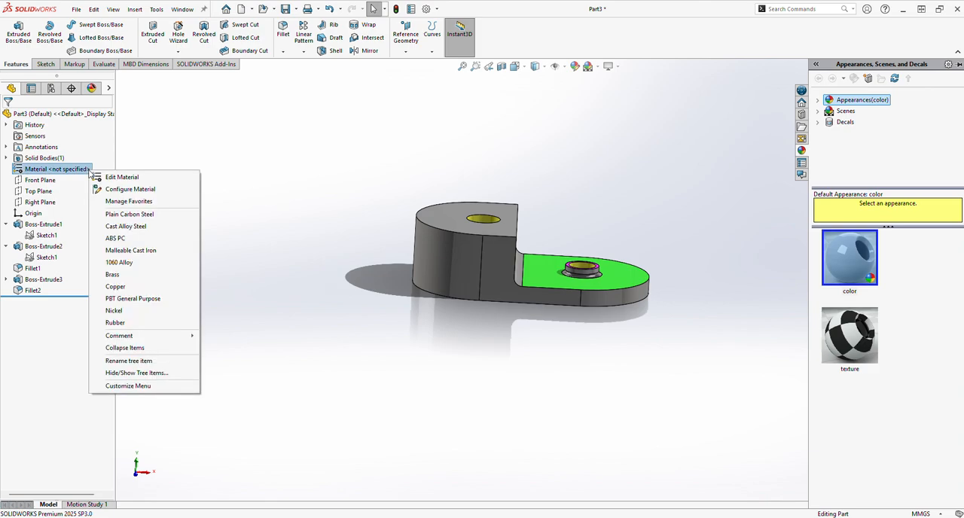
left_click(98, 176)
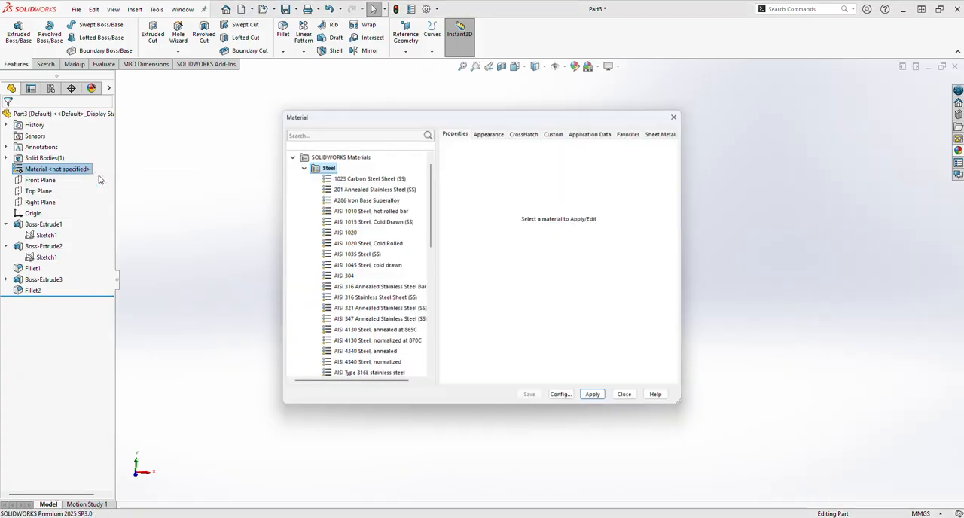
left_click(304, 156)
left_click(289, 156)
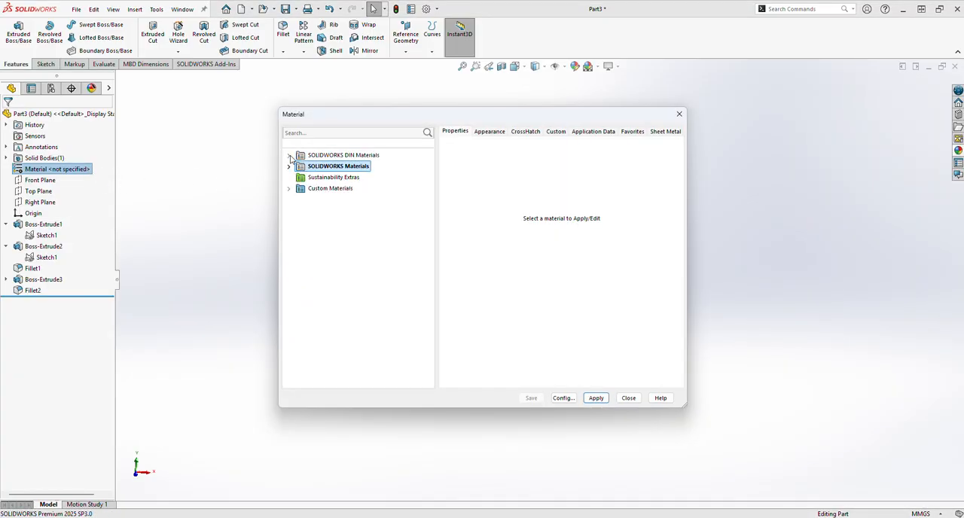
double_click(313, 167)
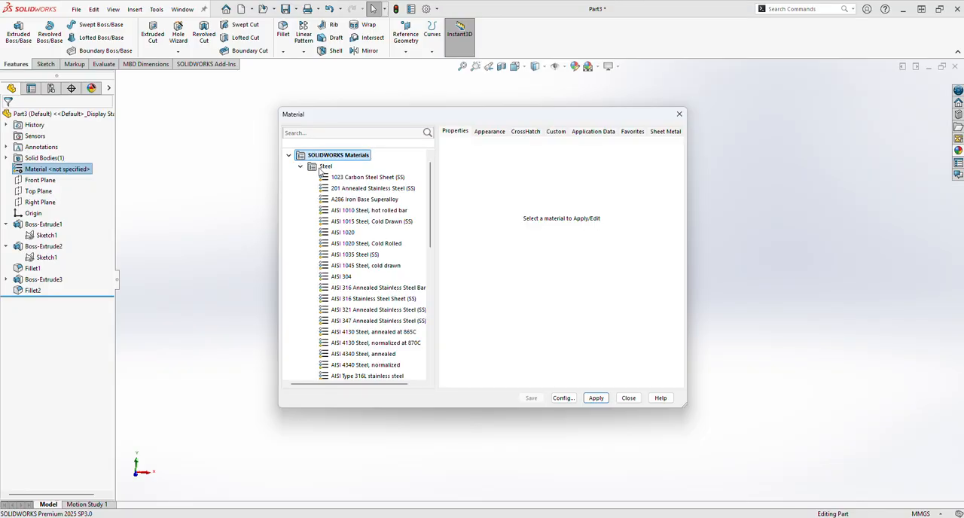
scroll(345, 188, "down", 5)
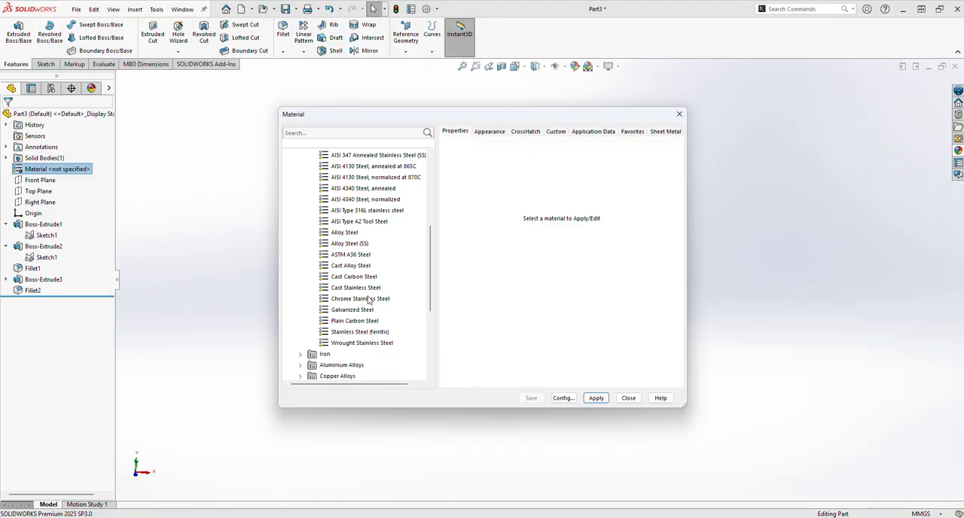
left_click(347, 234)
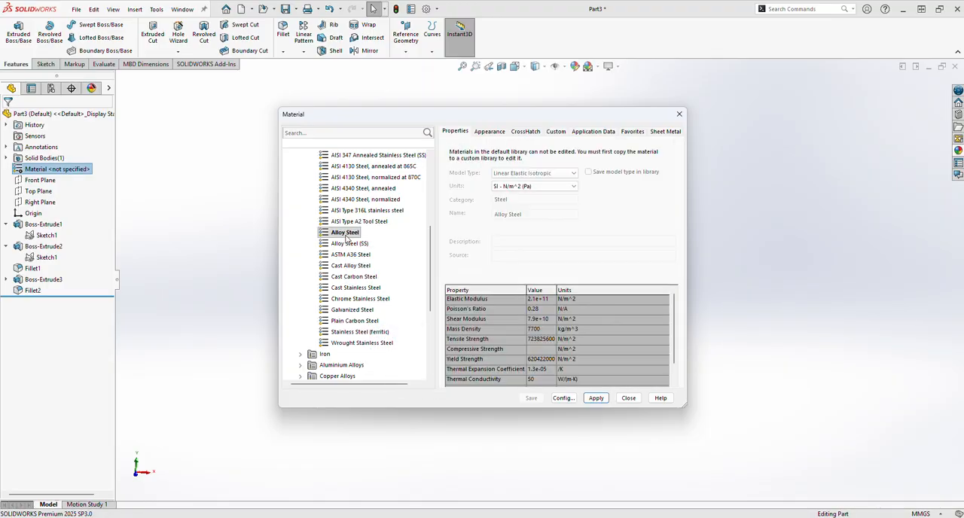
left_click(597, 399)
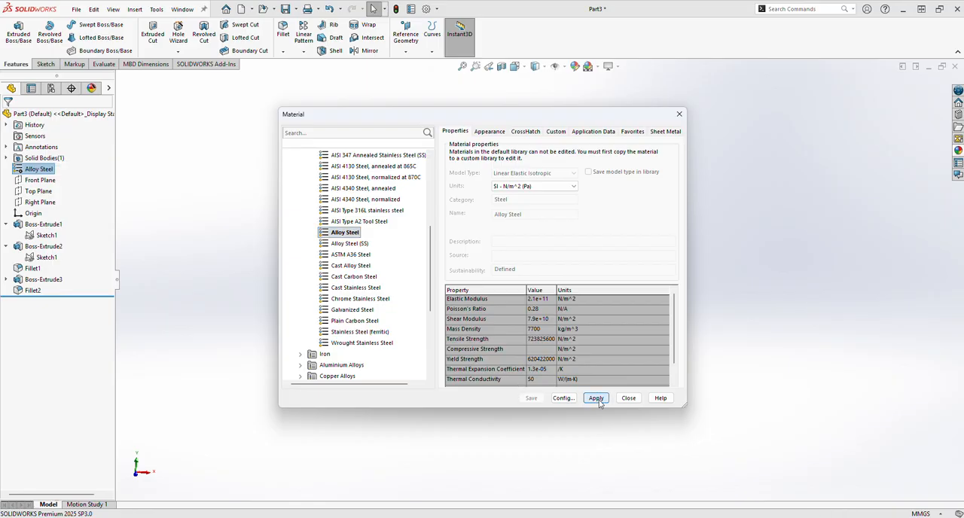
left_click(630, 398)
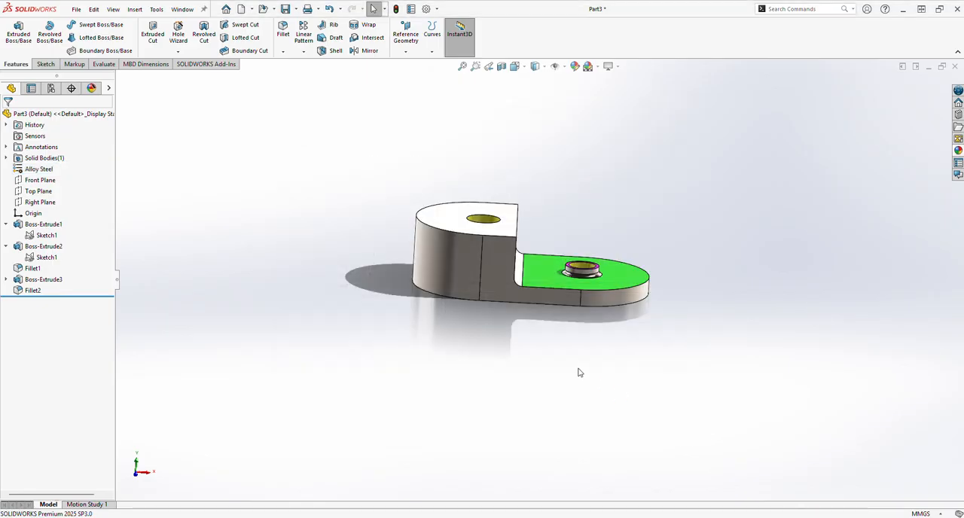
Set the background scene to Plain White and rotate the model to view it from the front.
middle_click_drag(577, 372, 596, 438)
left_click(588, 67)
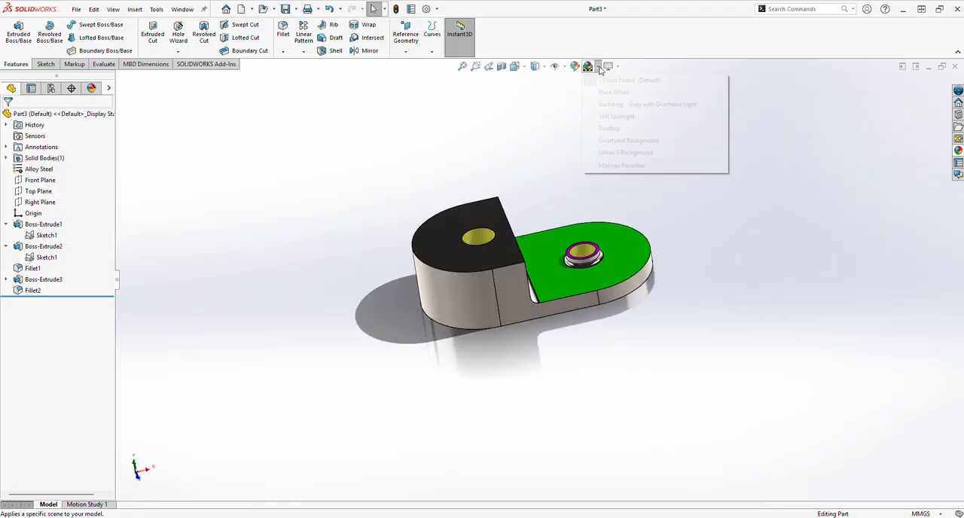
left_click(617, 91)
middle_click_drag(641, 221, 637, 196)
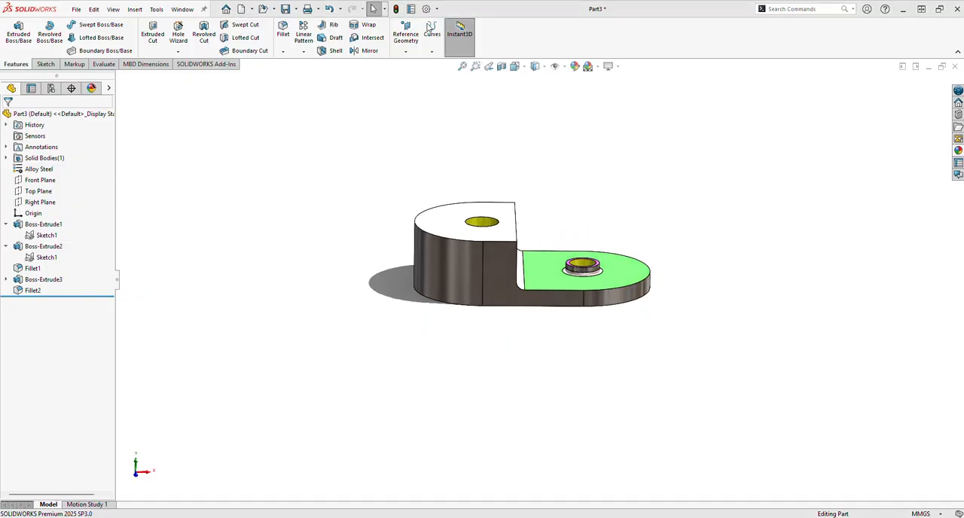